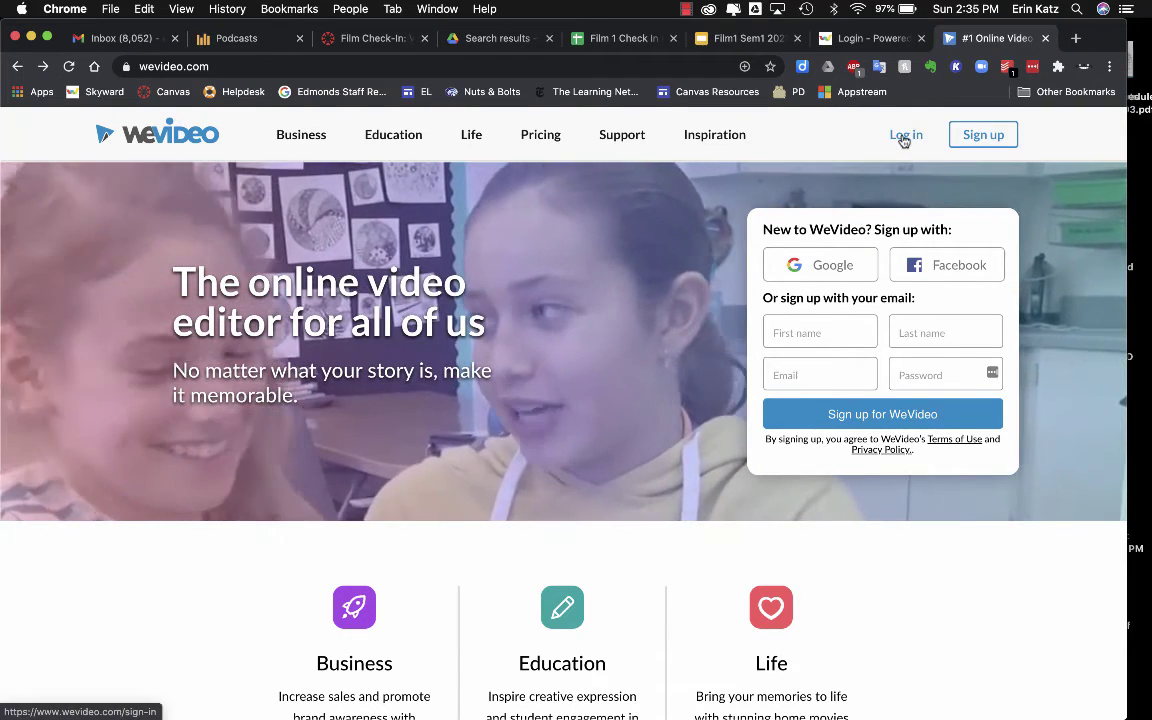
# Log in to WeVideo with Google and open the media library
pyautogui.click(903, 140)
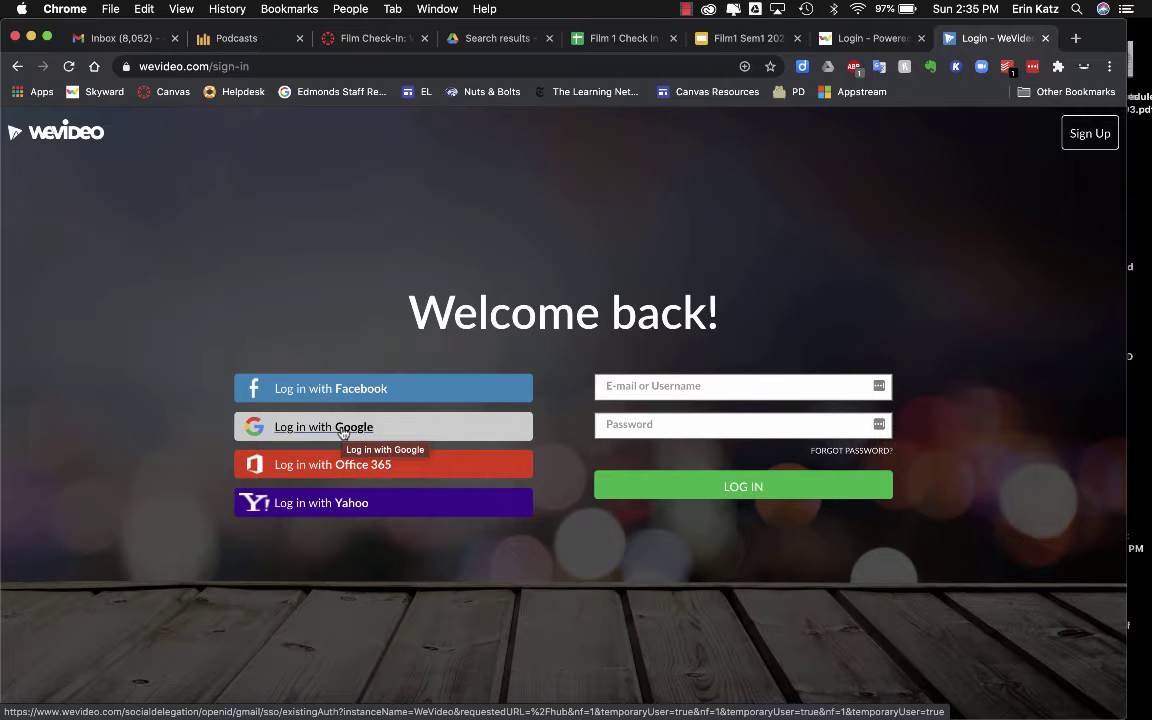
pyautogui.click(341, 428)
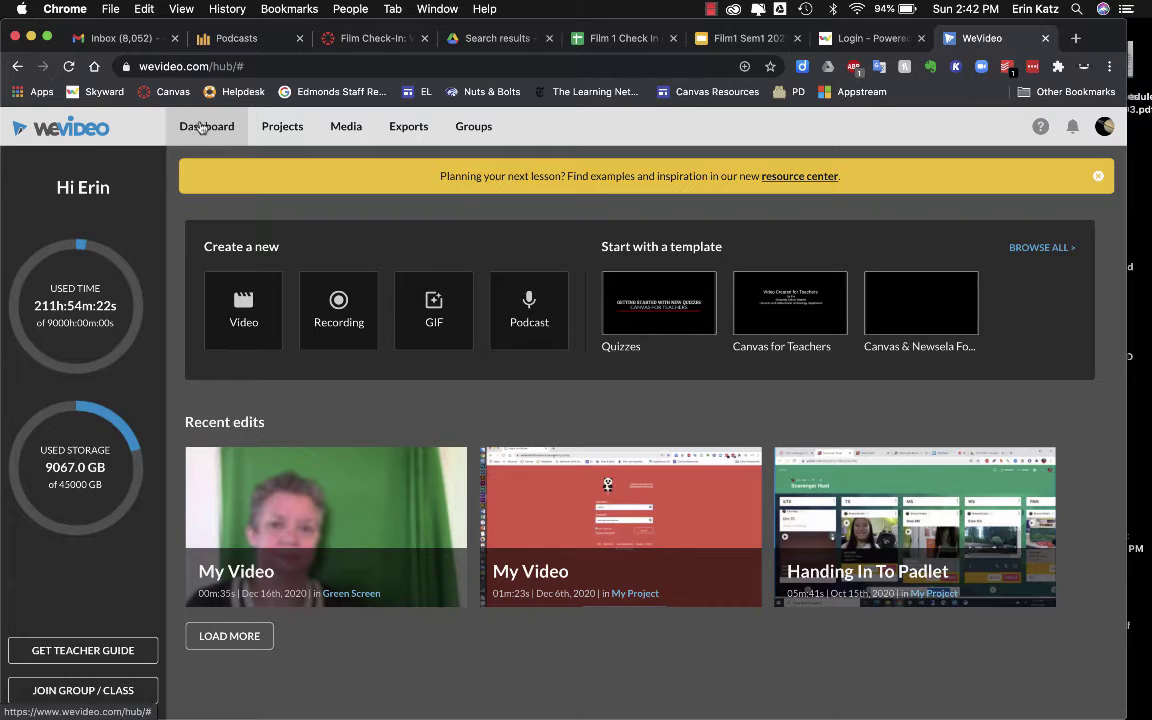
pyautogui.click(343, 130)
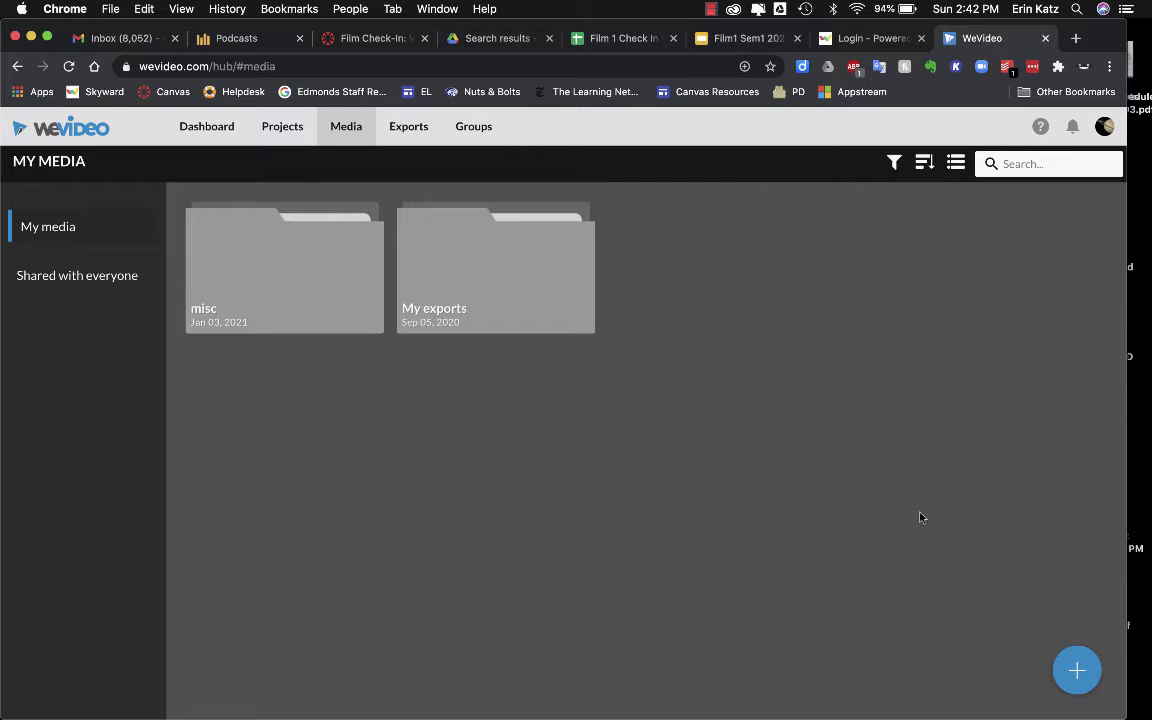
# Create a new folder named "music video" in My Media
pyautogui.moveTo(1077, 668)
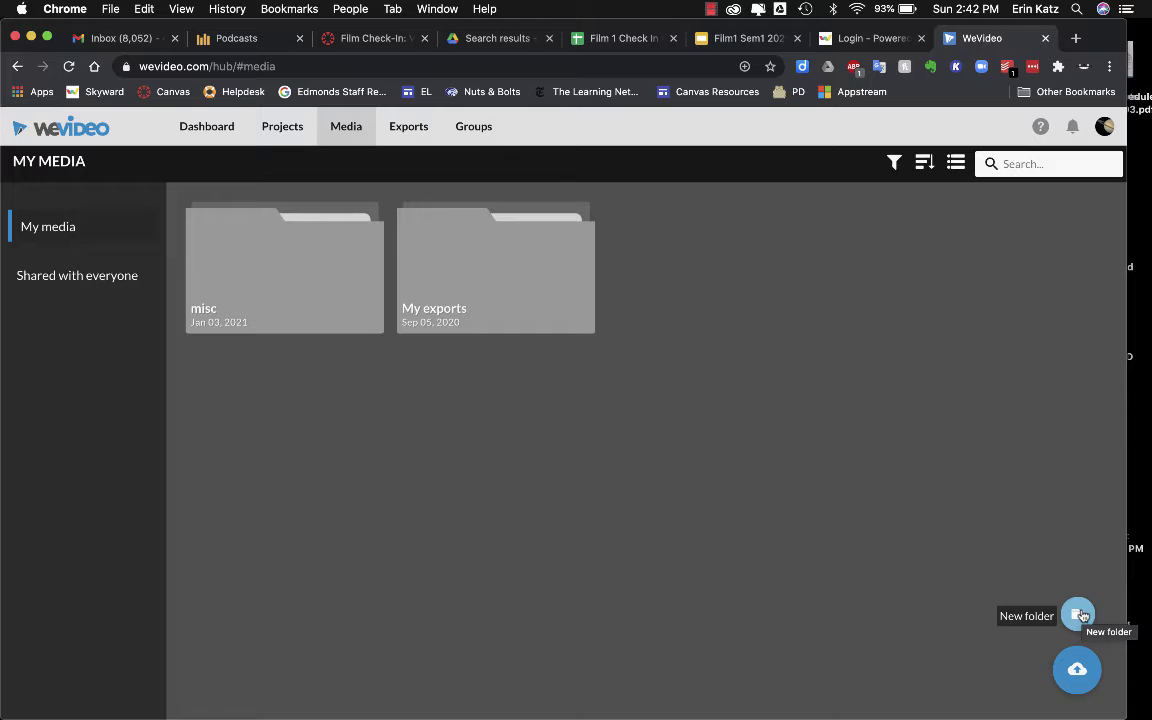
pyautogui.click(1081, 615)
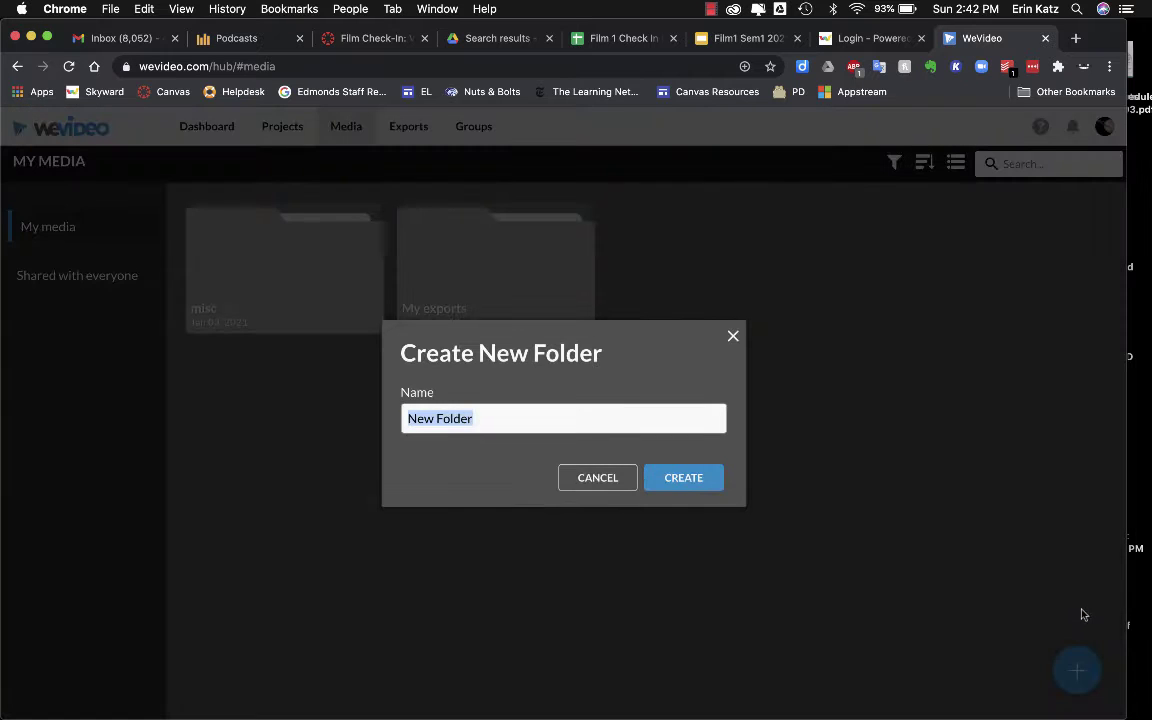
pyautogui.write('mus')
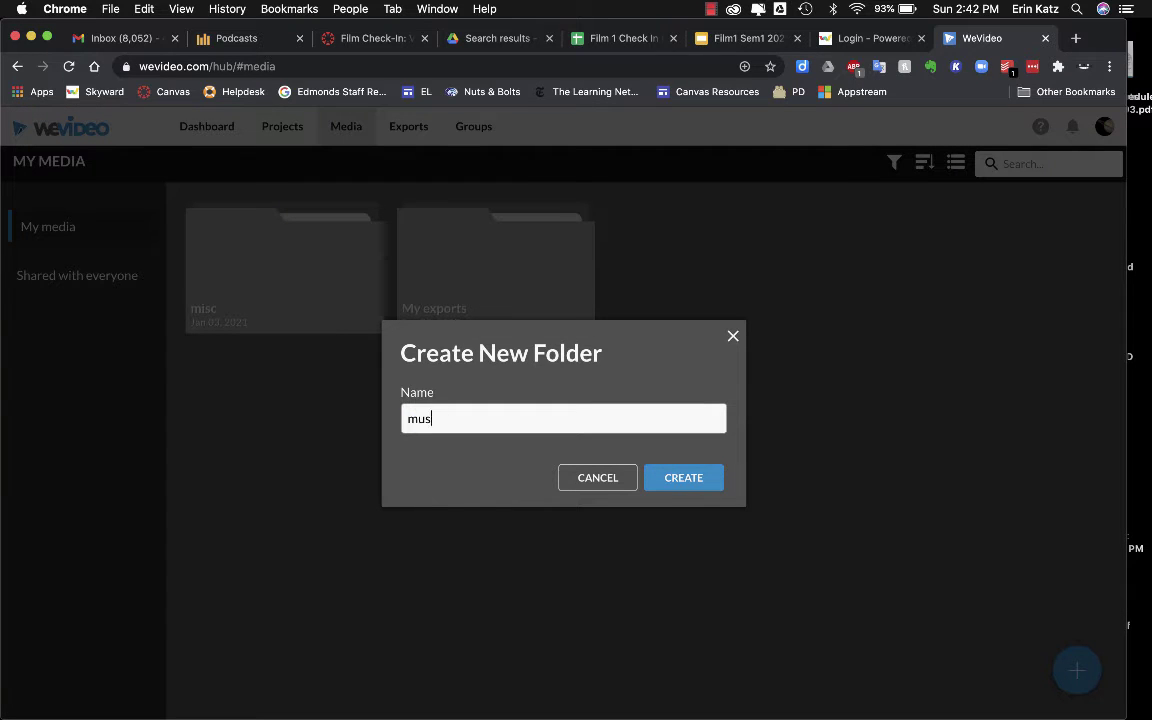
pyautogui.write('ic video')
pyautogui.click(699, 482)
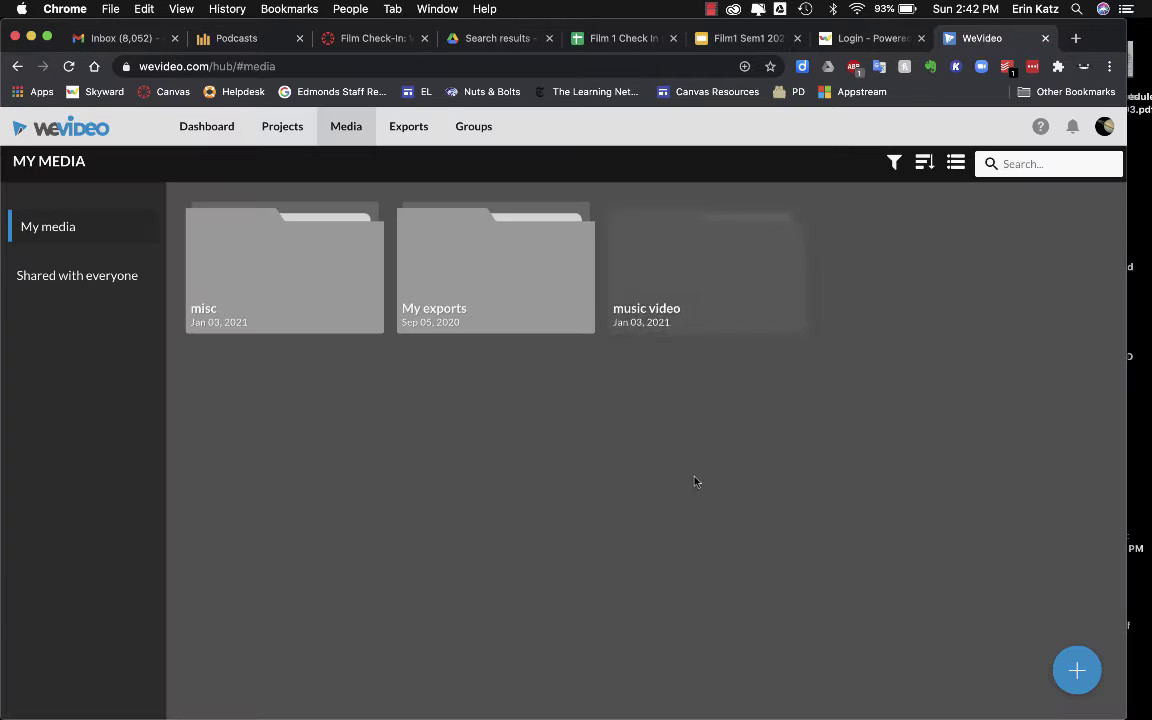
pyautogui.rightClick(696, 482)
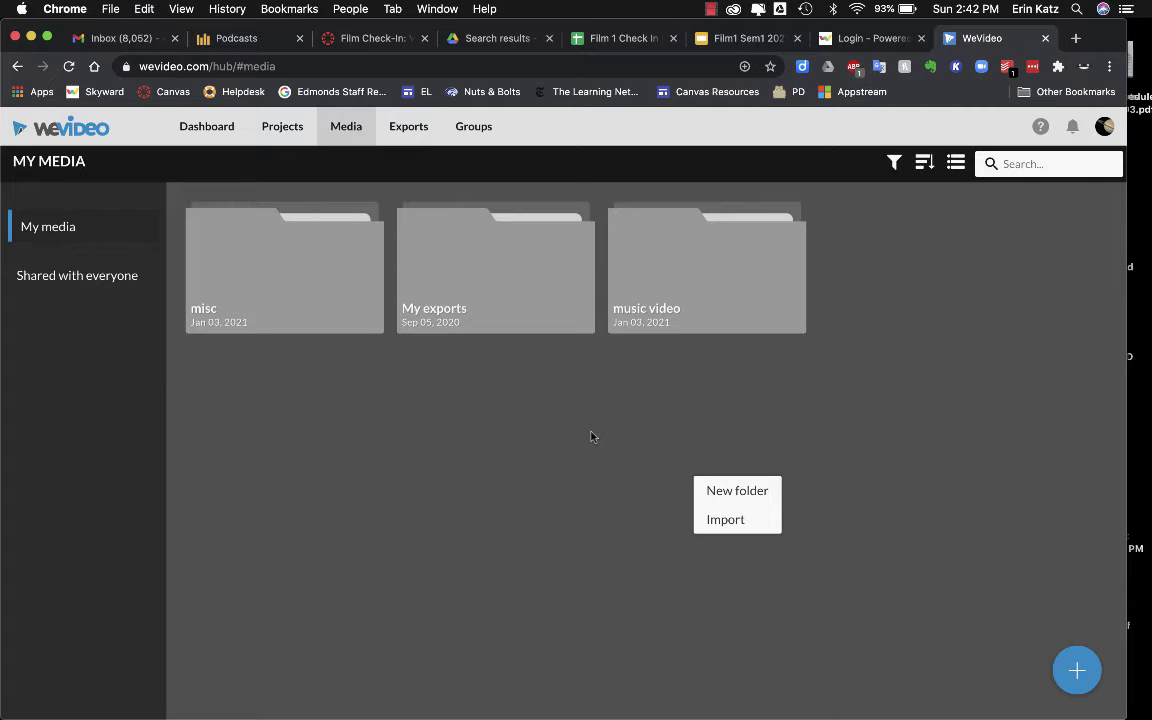
# Open the "music video" folder and start browsing the computer for media to import into it
pyautogui.doubleClick(673, 268)
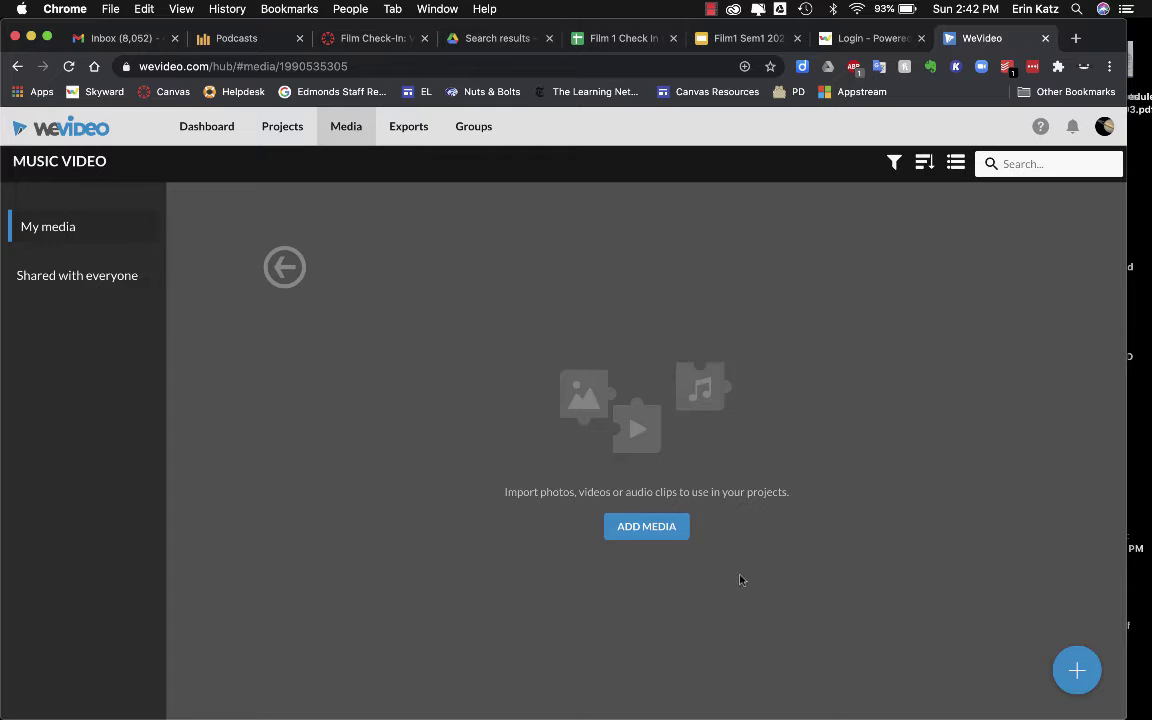
pyautogui.click(657, 532)
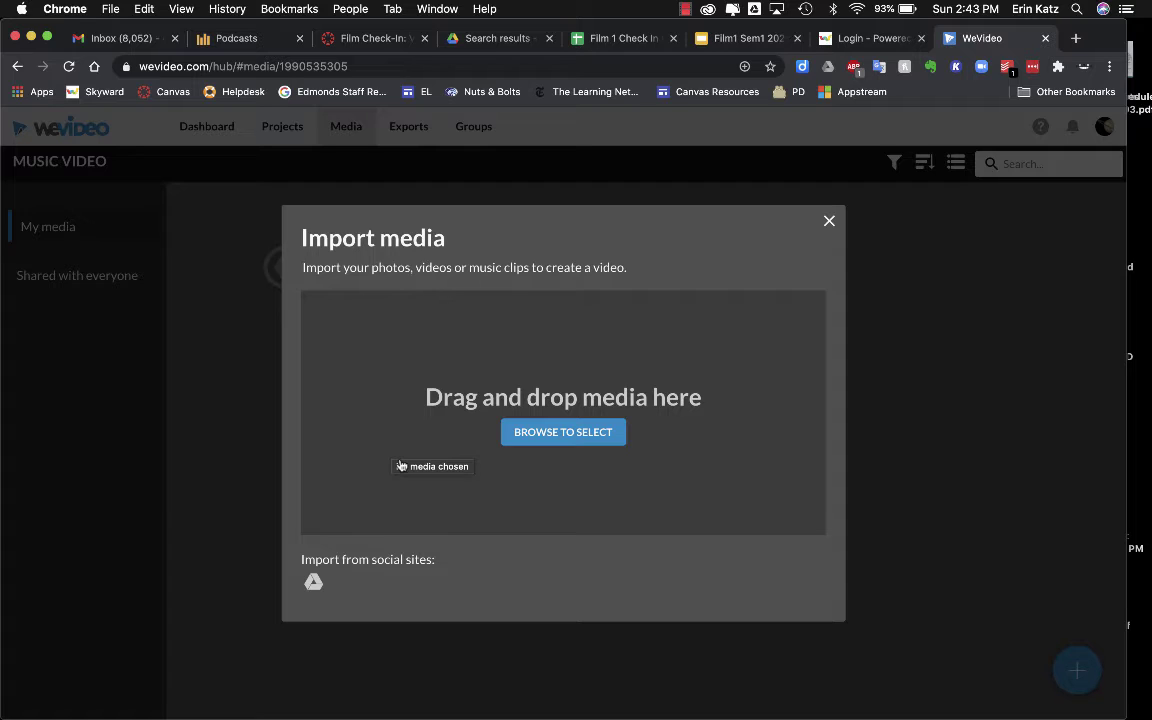
pyautogui.click(829, 221)
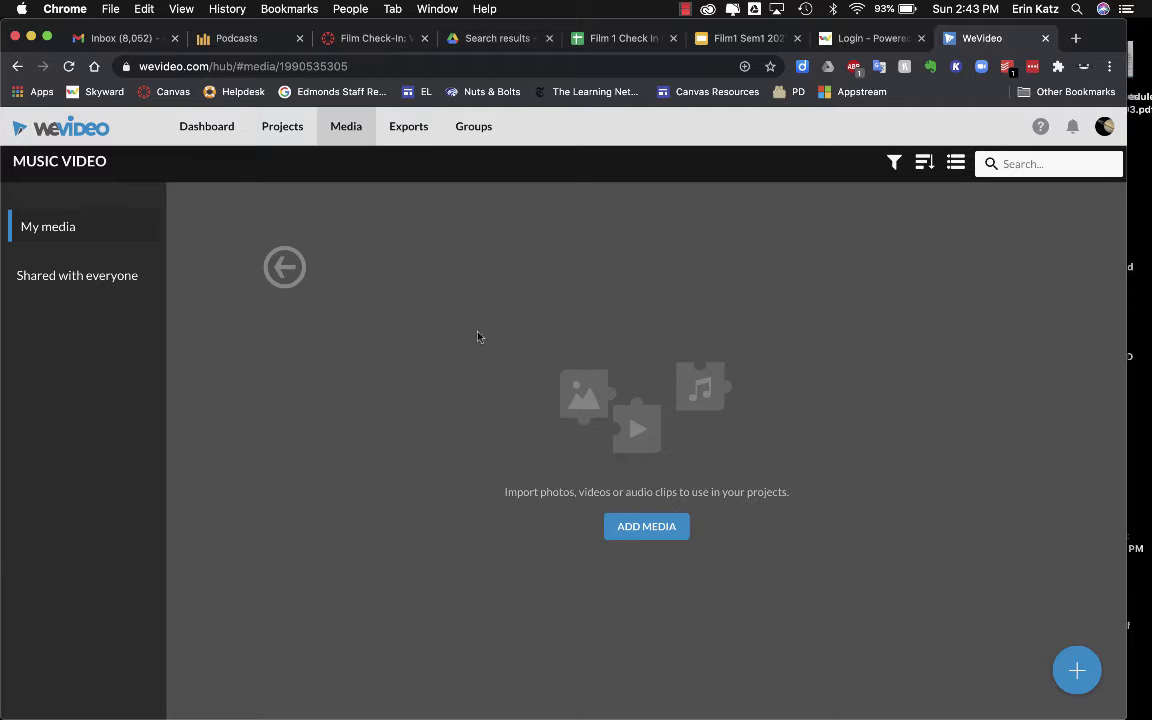
pyautogui.click(670, 530)
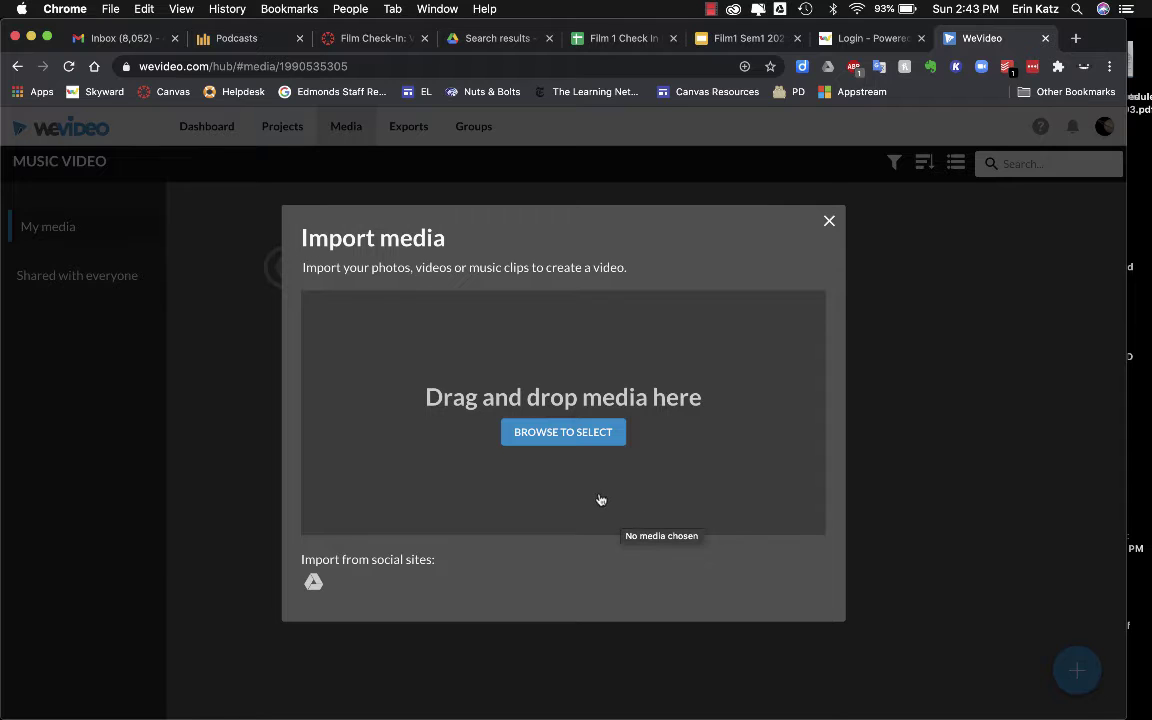
pyautogui.click(575, 436)
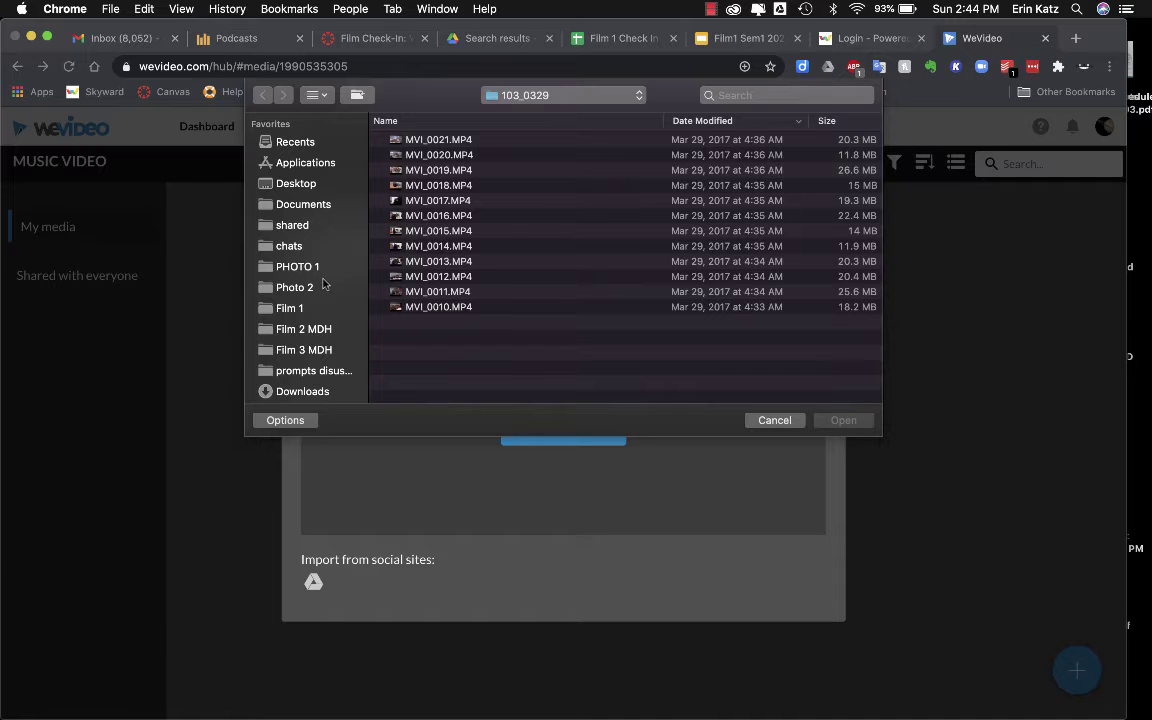
# Browse to the 103_0329 folder inside DCIM on the CANON memory card
pyautogui.scroll(-5, 323, 285)
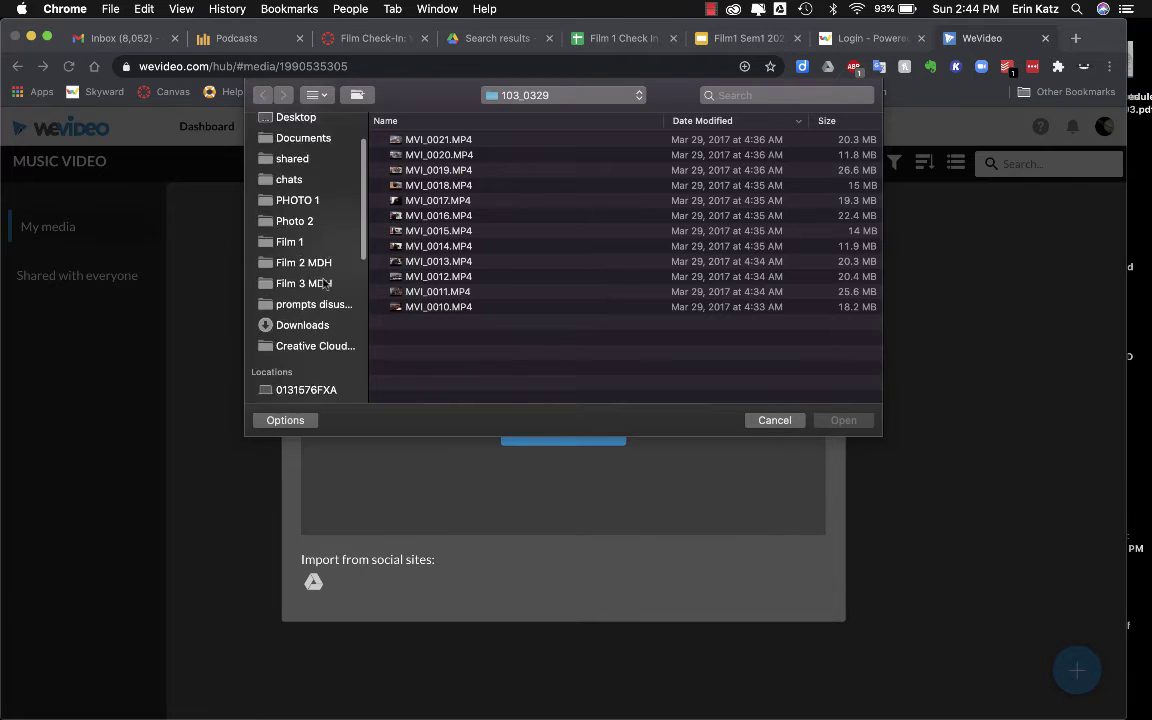
pyautogui.scroll(3, 323, 284)
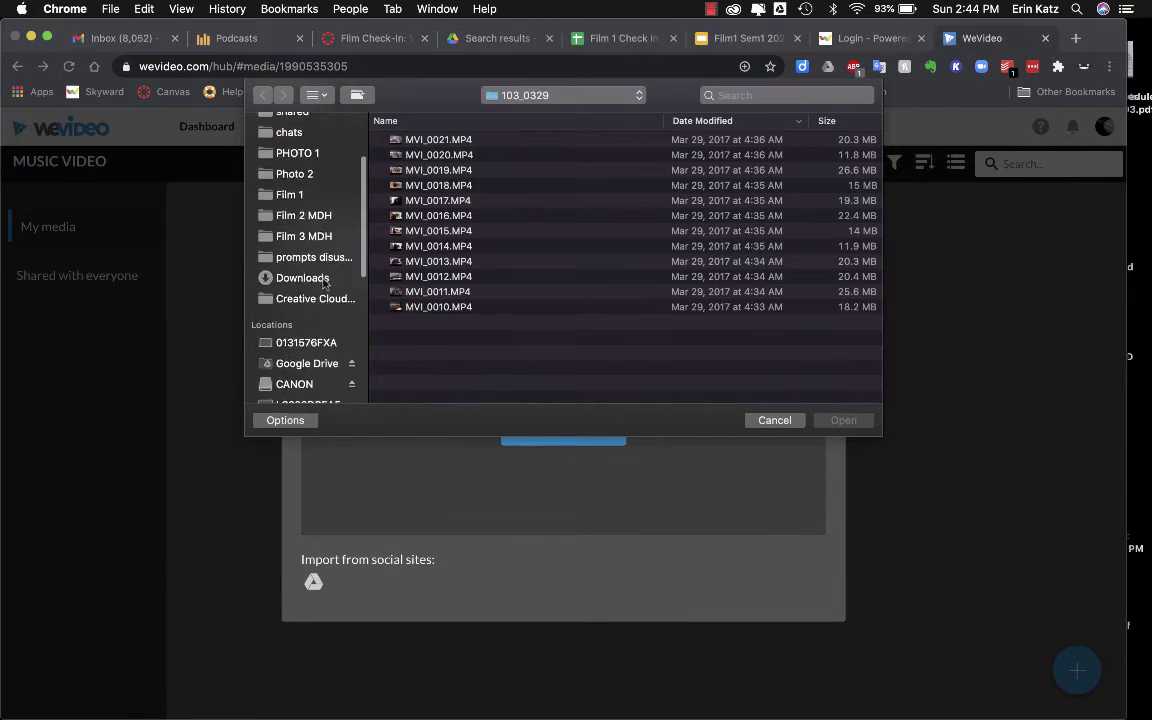
pyautogui.scroll(-5, 323, 285)
pyautogui.scroll(7, 323, 285)
pyautogui.scroll(-4, 323, 284)
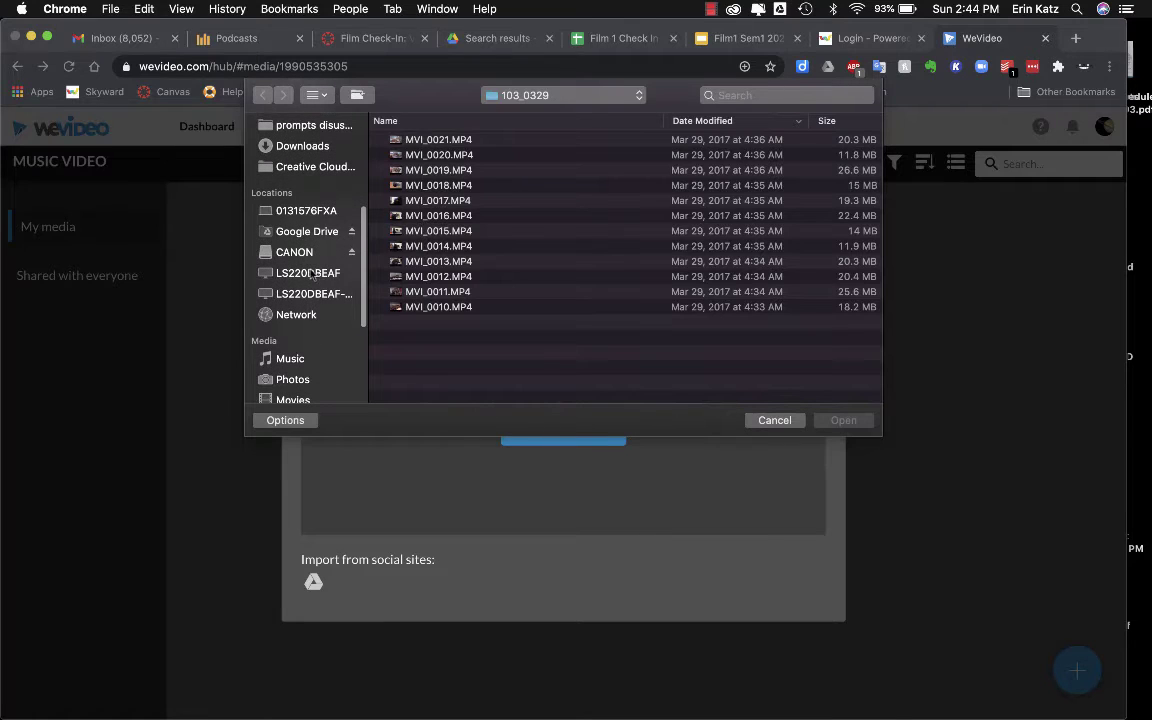
pyautogui.click(291, 253)
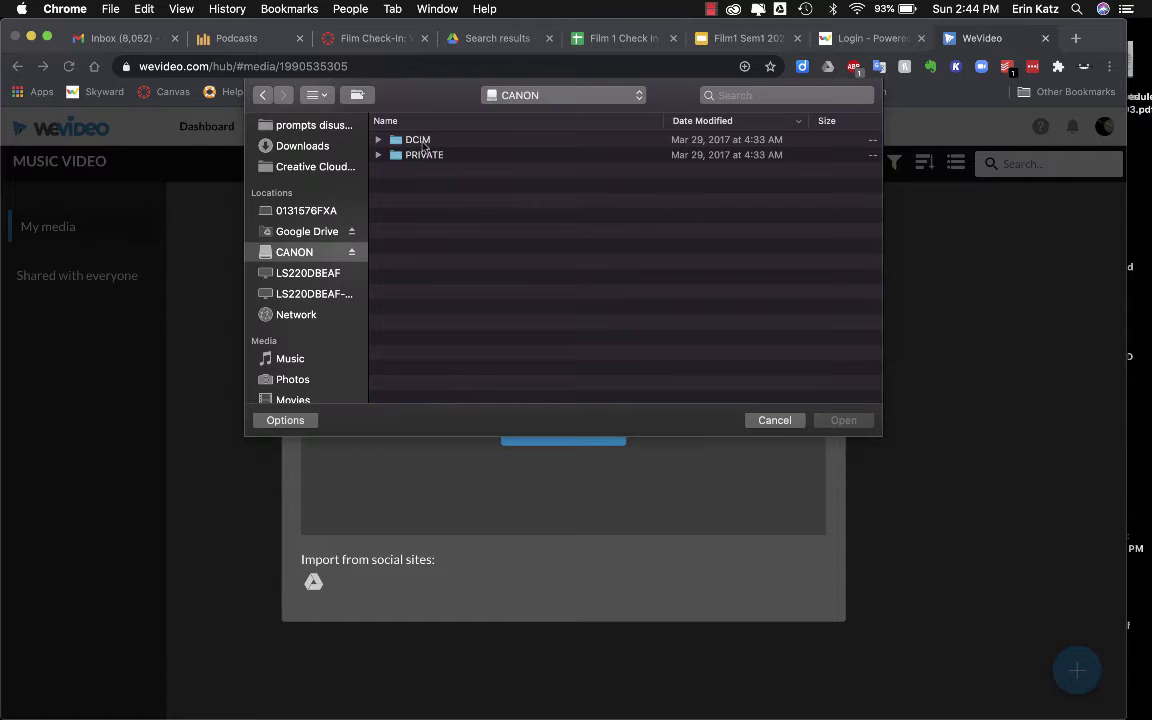
pyautogui.doubleClick(420, 141)
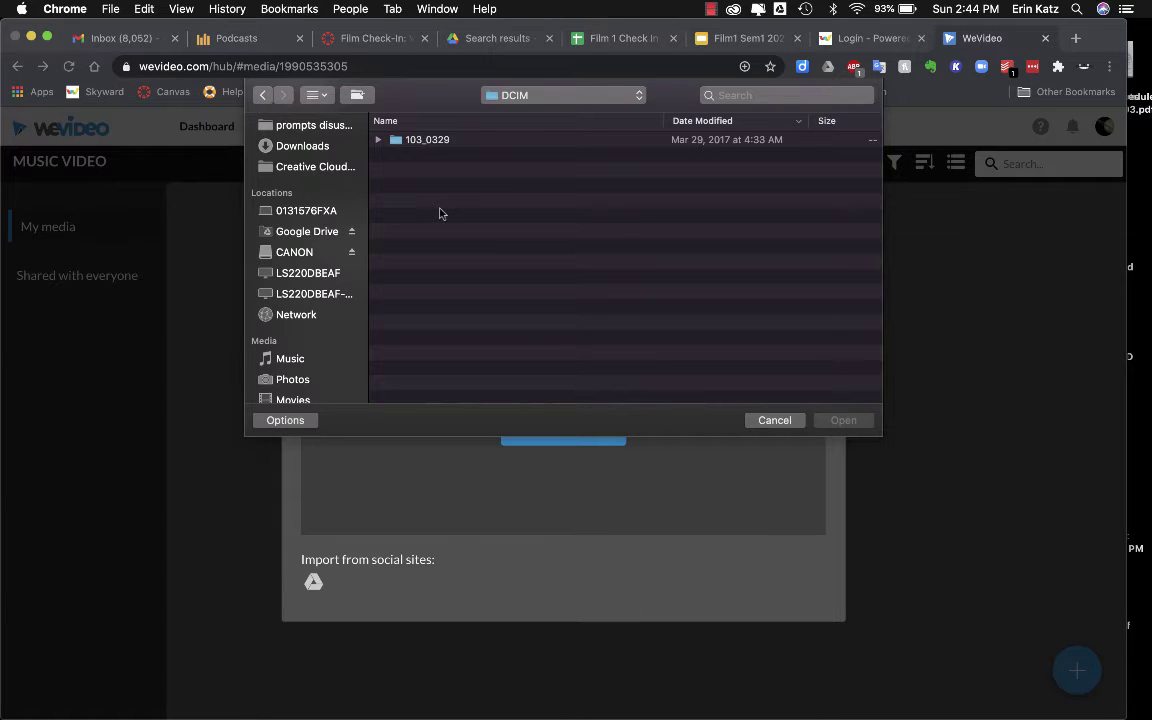
pyautogui.doubleClick(413, 141)
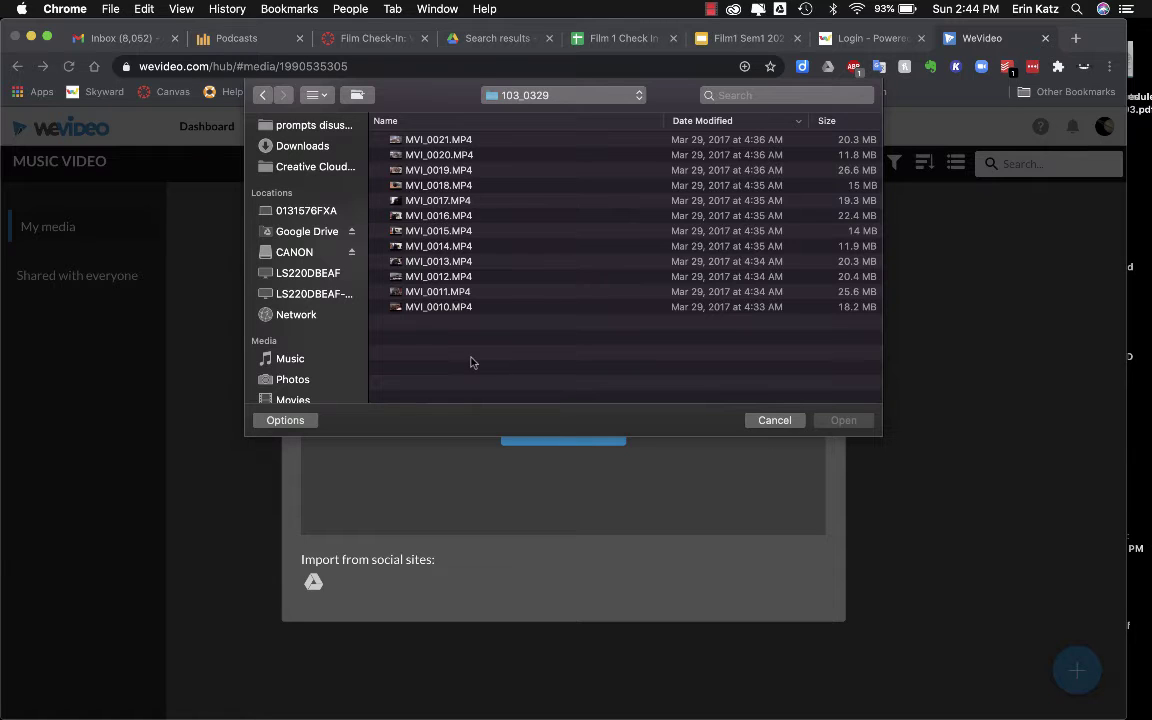
# Select all the clips from MVI_0021.MP4 to MVI_0010.MP4 and import them into the "music video" folder
pyautogui.moveTo(473, 362); pyautogui.dragTo(465, 308)
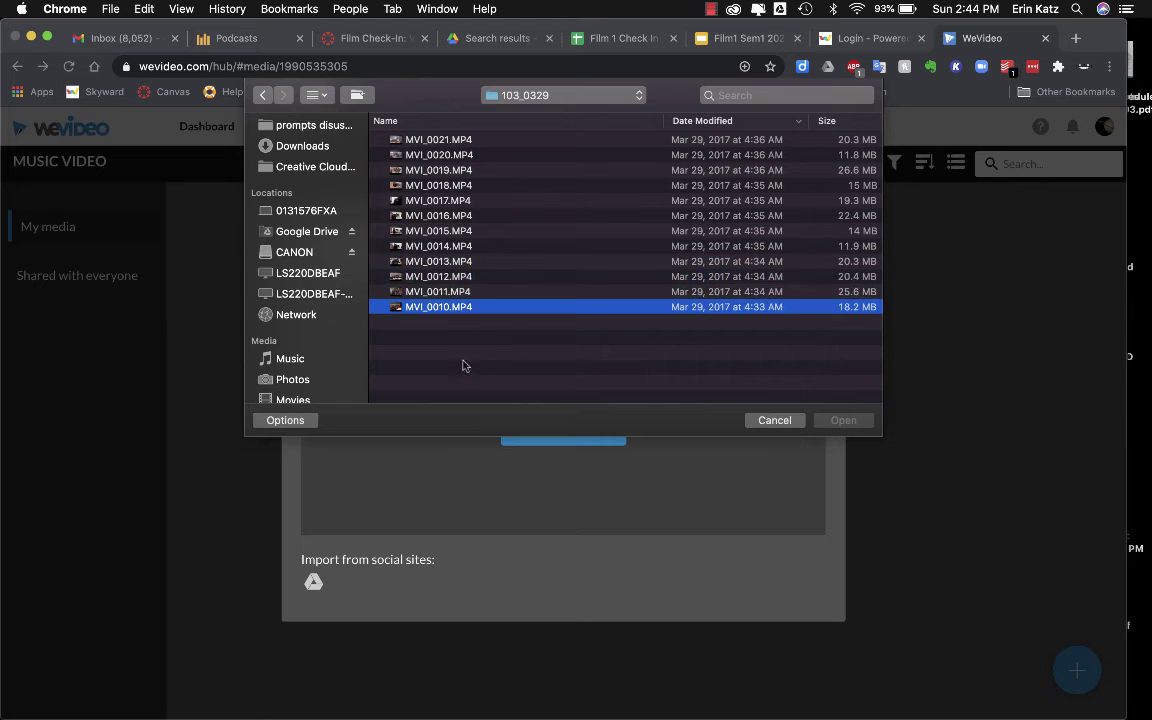
pyautogui.moveTo(465, 376); pyautogui.dragTo(509, 366)
pyautogui.moveTo(432, 247); pyautogui.dragTo(427, 125)
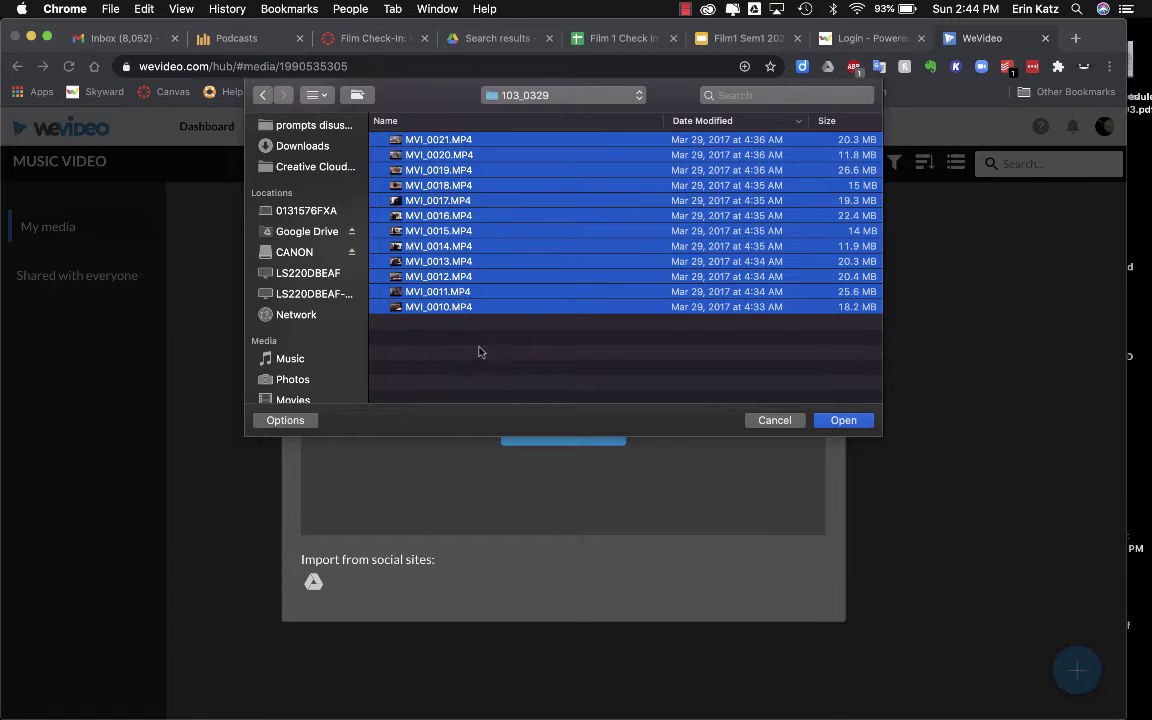
pyautogui.click(433, 318)
pyautogui.click(427, 141)
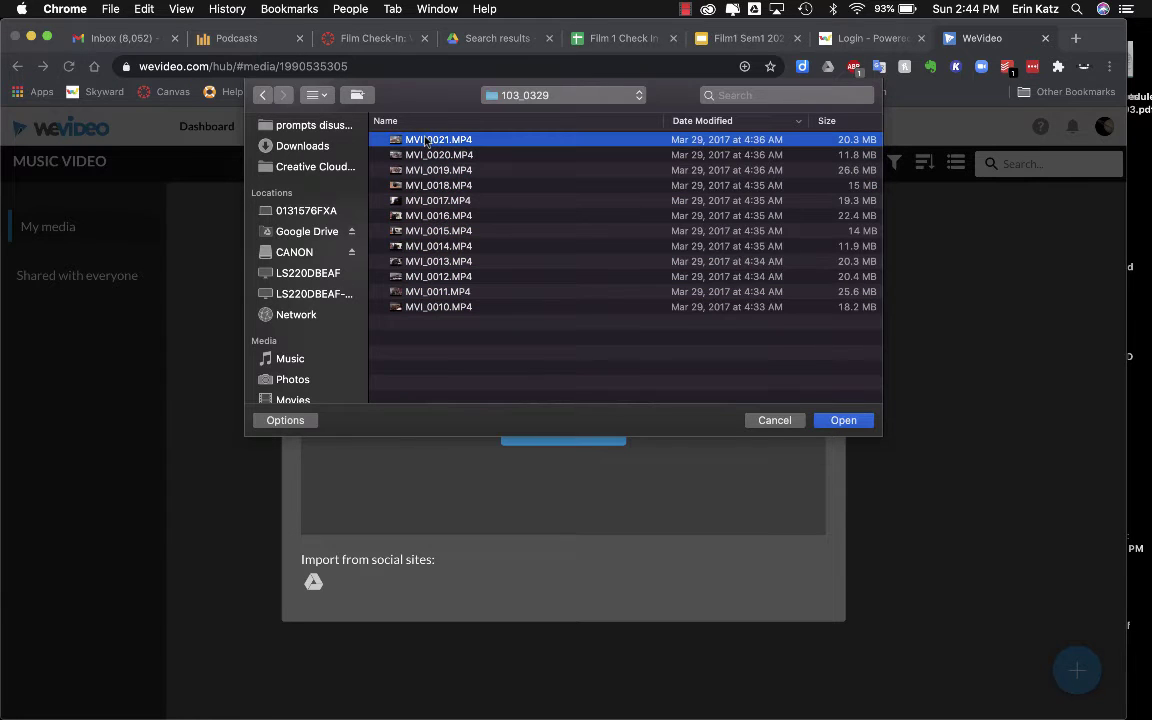
pyautogui.keyDown('shift'); pyautogui.click(444, 307); pyautogui.keyUp('shift')
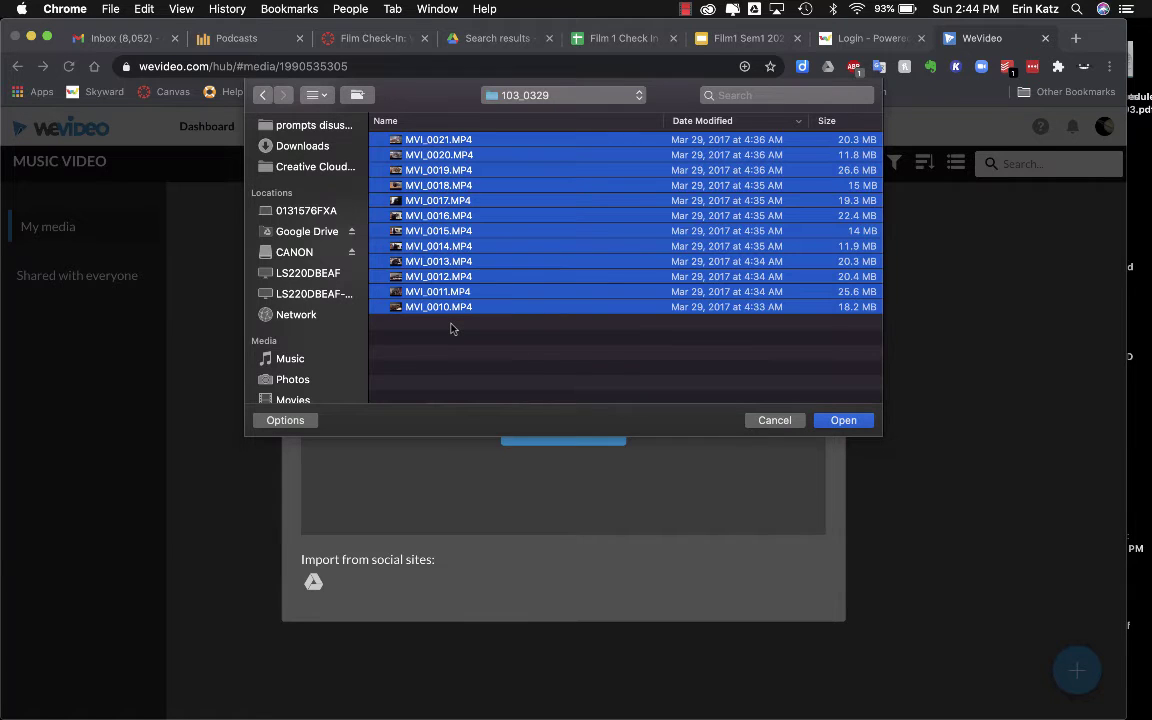
pyautogui.click(843, 420)
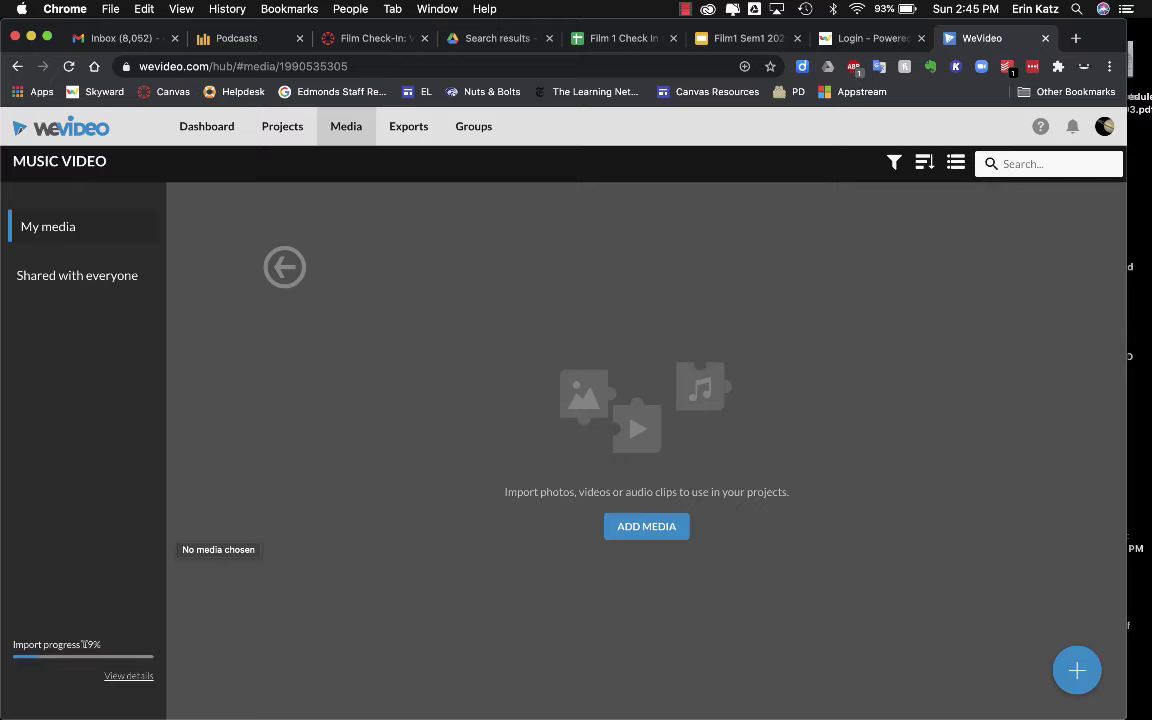
# Check the import status of each clip, close the status details and look over the clips in the folder
pyautogui.click(120, 678)
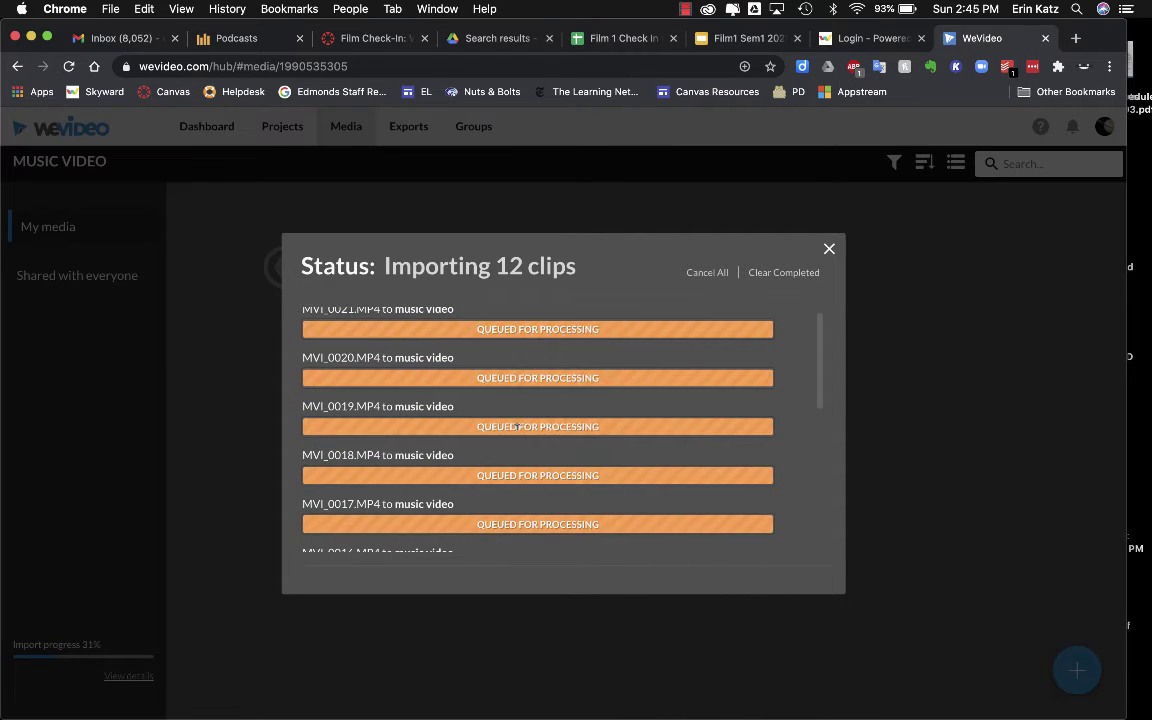
pyautogui.scroll(-7, 516, 428)
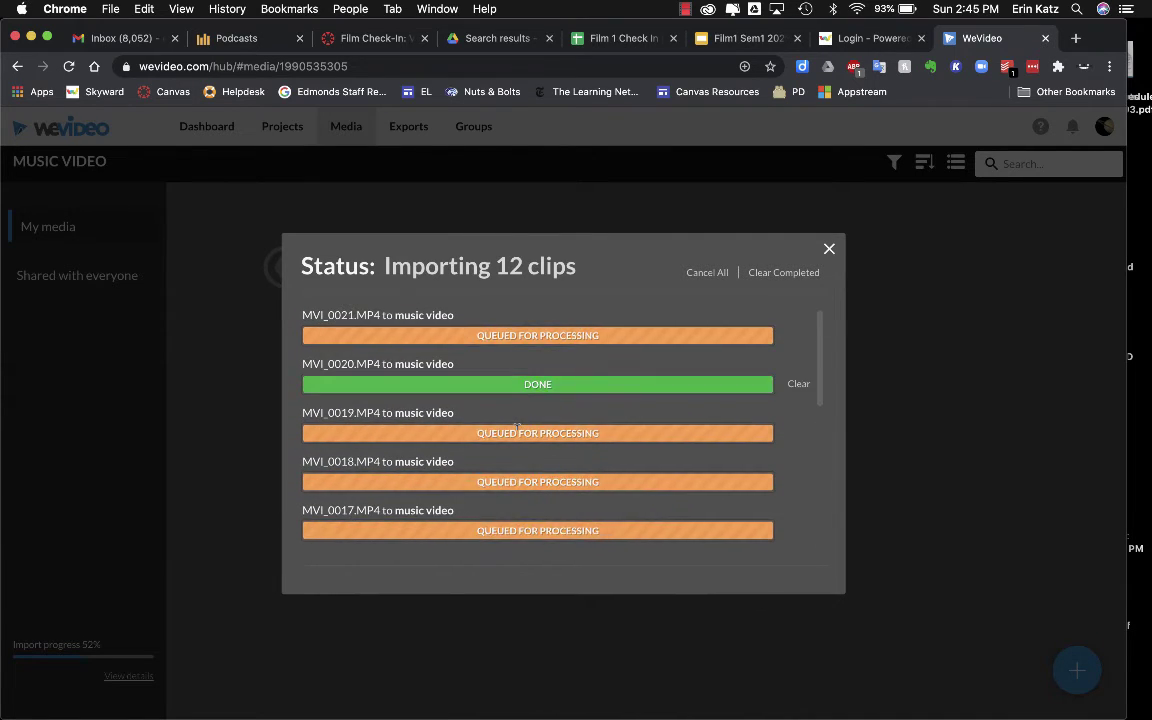
pyautogui.click(826, 249)
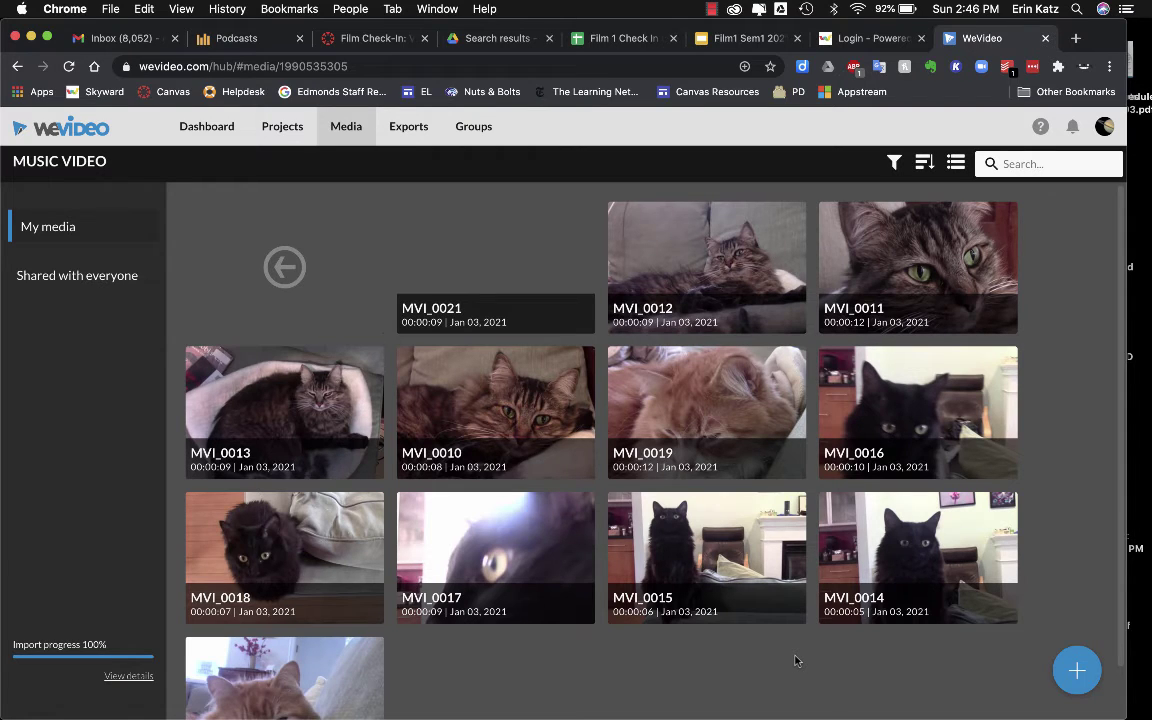
pyautogui.scroll(-1, 797, 665)
pyautogui.scroll(1, 797, 678)
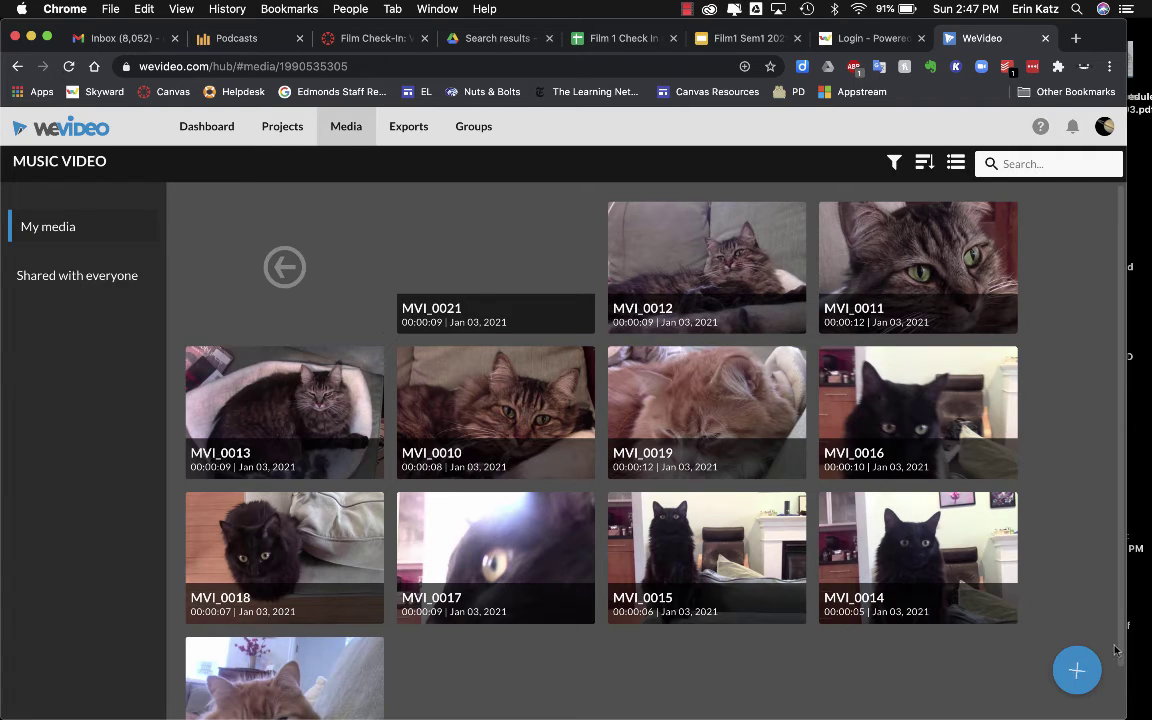
# Start another media import and browse to the 103_0329 folder inside DCIM on the CANON memory card
pyautogui.click(1076, 676)
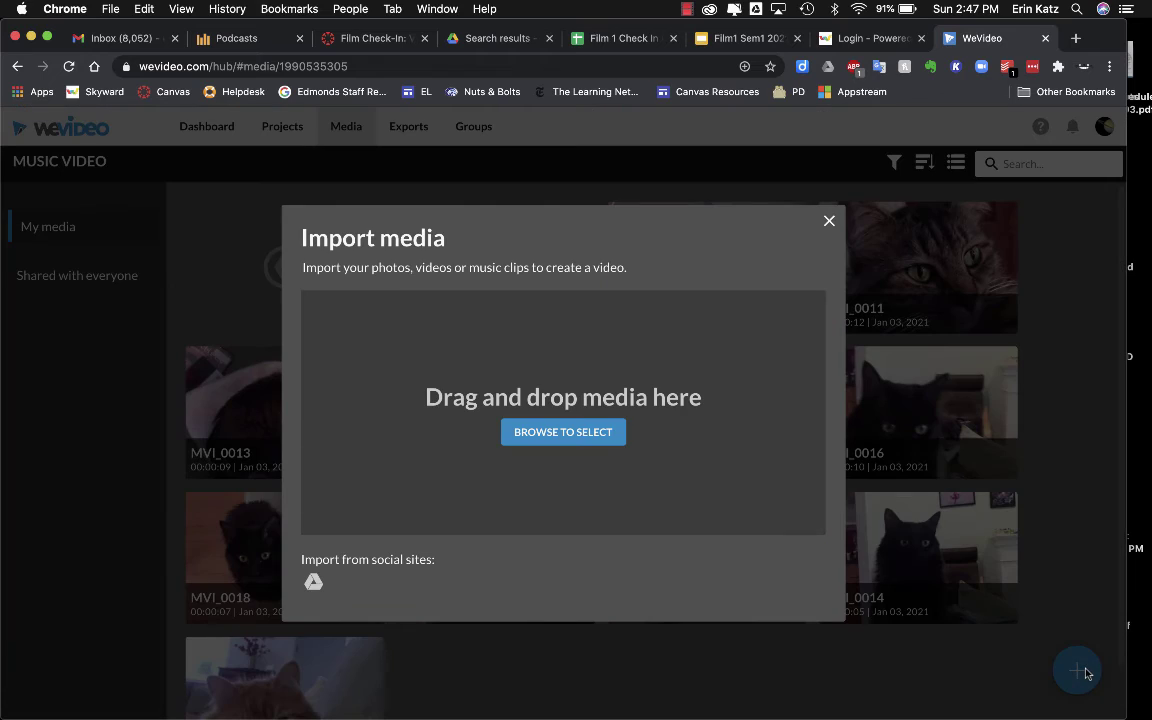
pyautogui.click(604, 431)
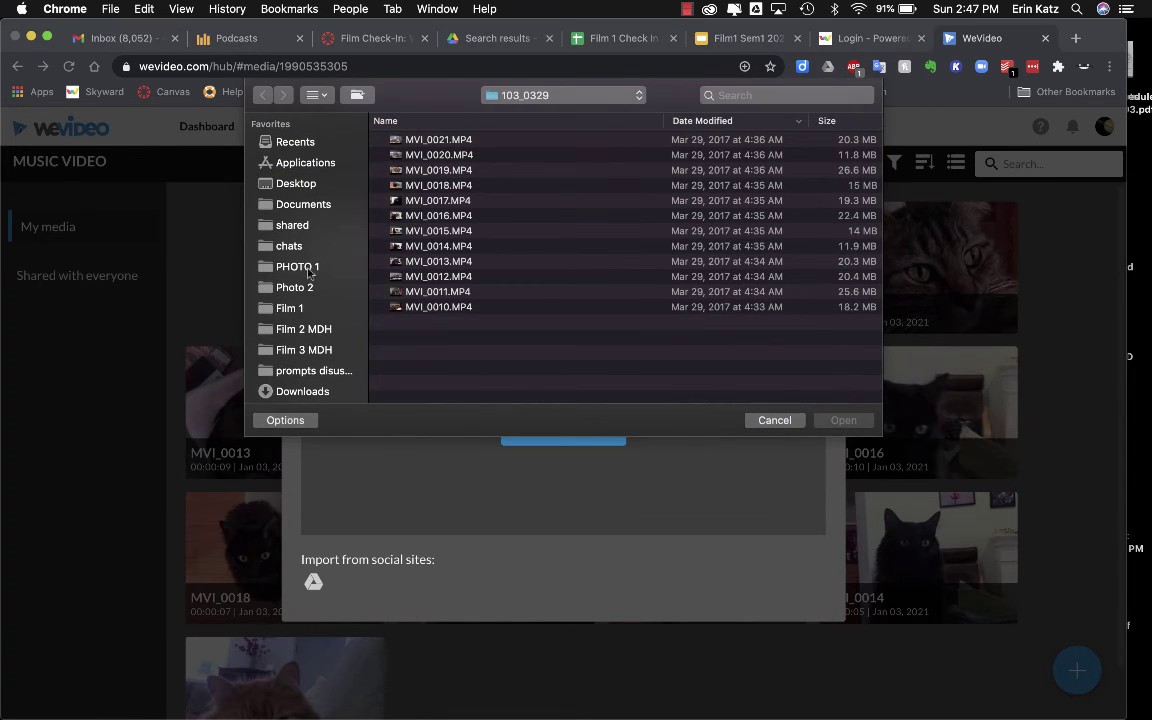
pyautogui.scroll(-5, 284, 265)
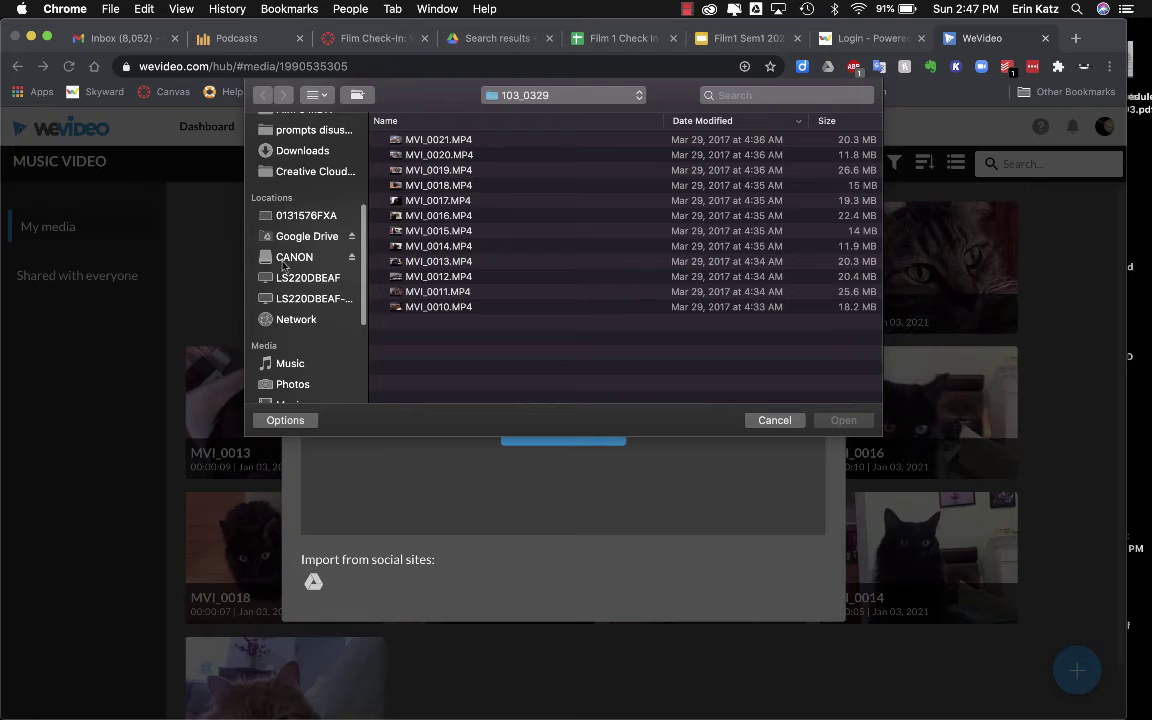
pyautogui.click(285, 258)
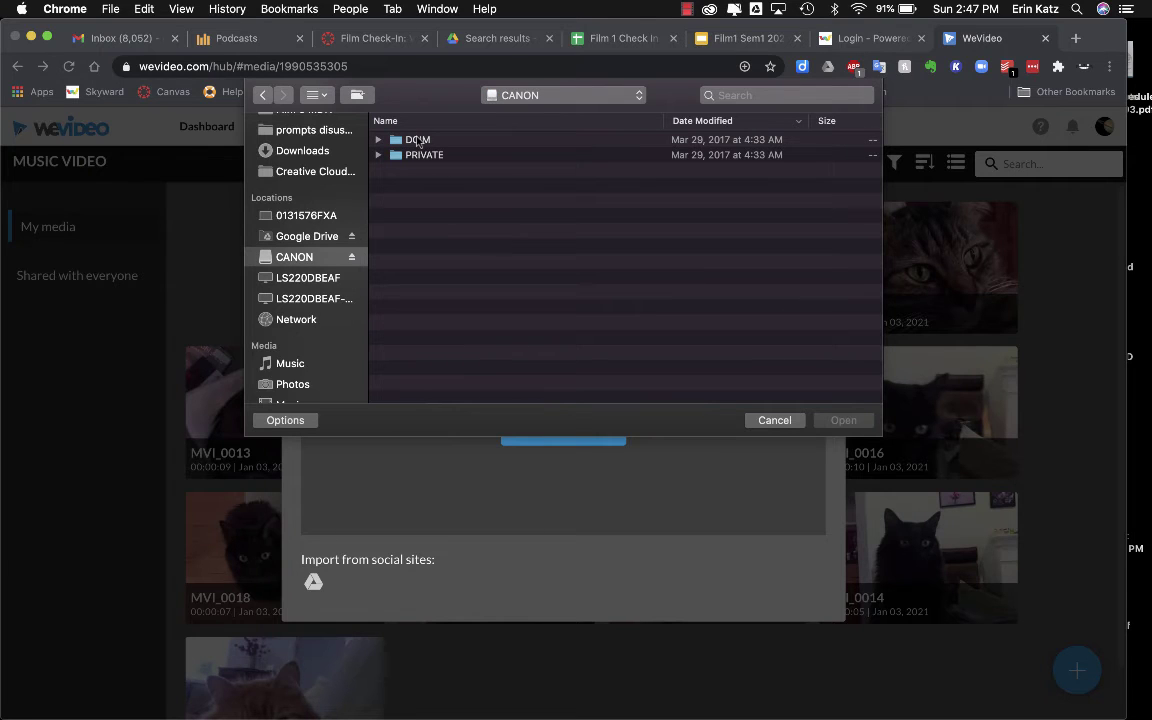
pyautogui.doubleClick(418, 141)
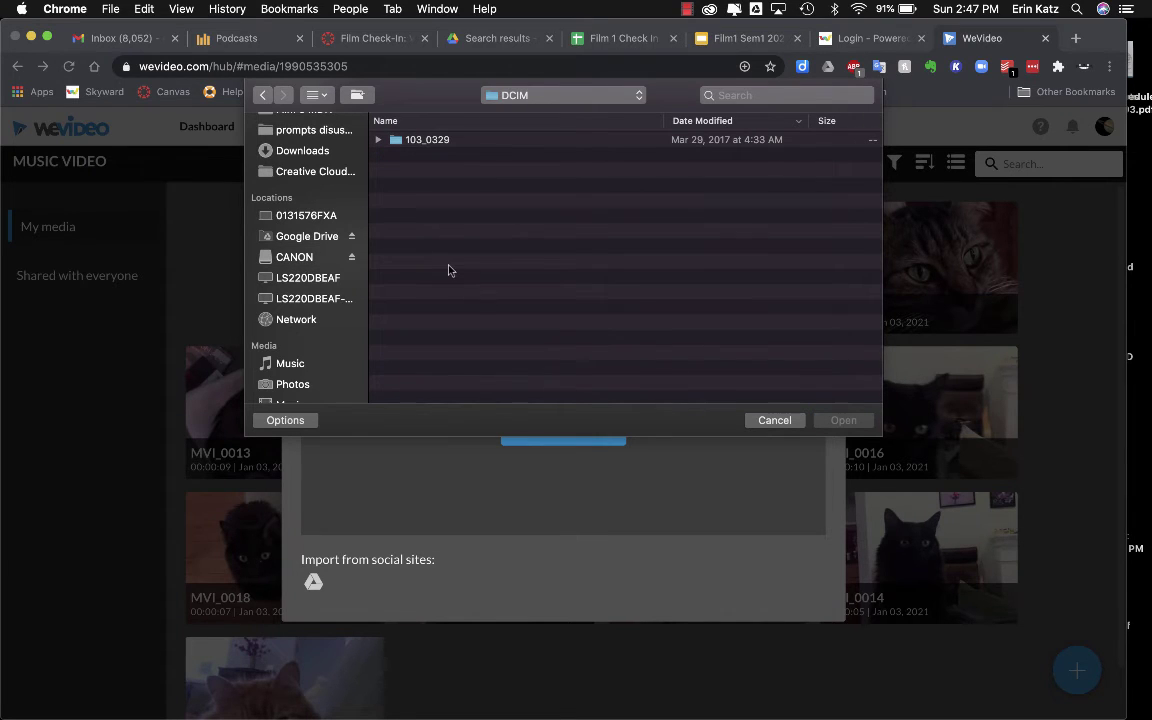
pyautogui.doubleClick(399, 145)
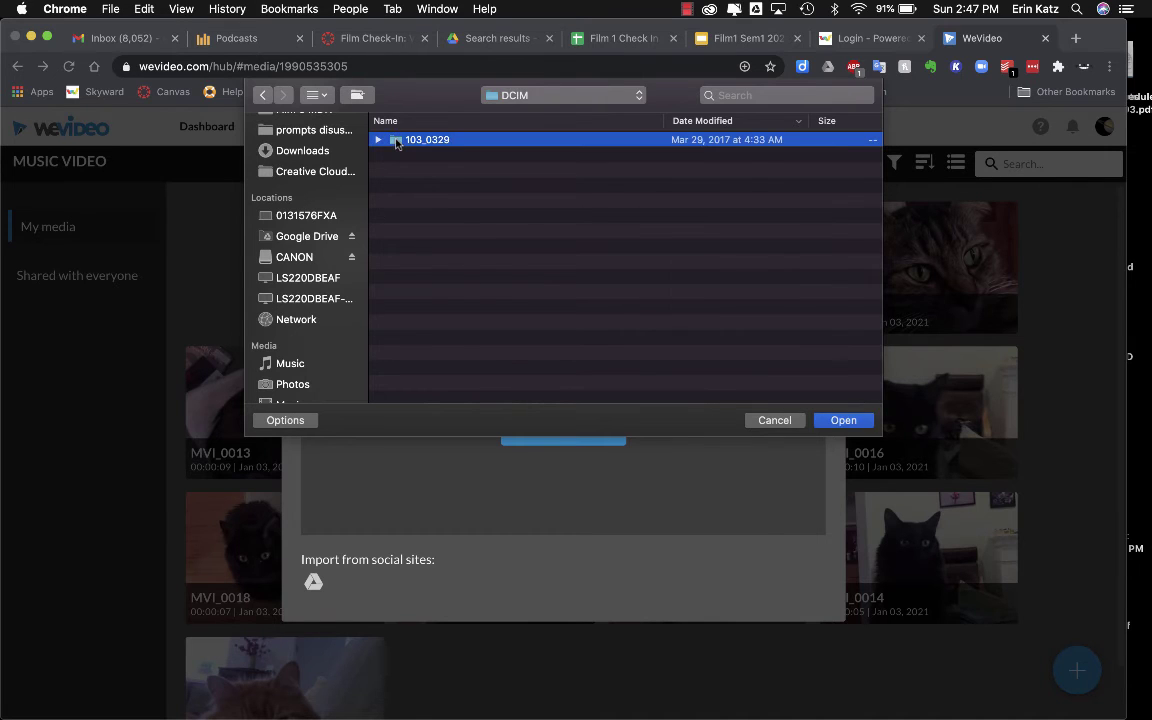
pyautogui.click(396, 142)
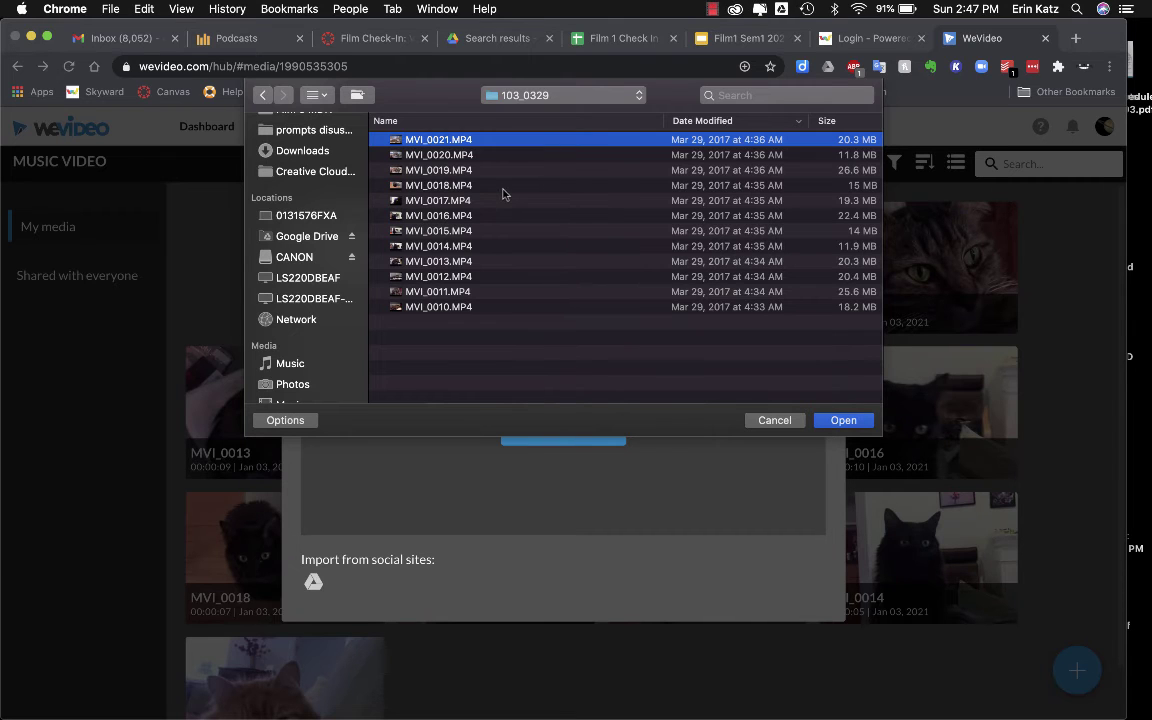
# Try out selecting a range of clips in the 103_0329 folder, ending with MVI_0021.MP4 through MVI_0018.MP4
pyautogui.click(445, 183)
pyautogui.moveTo(390, 140); pyautogui.dragTo(447, 203)
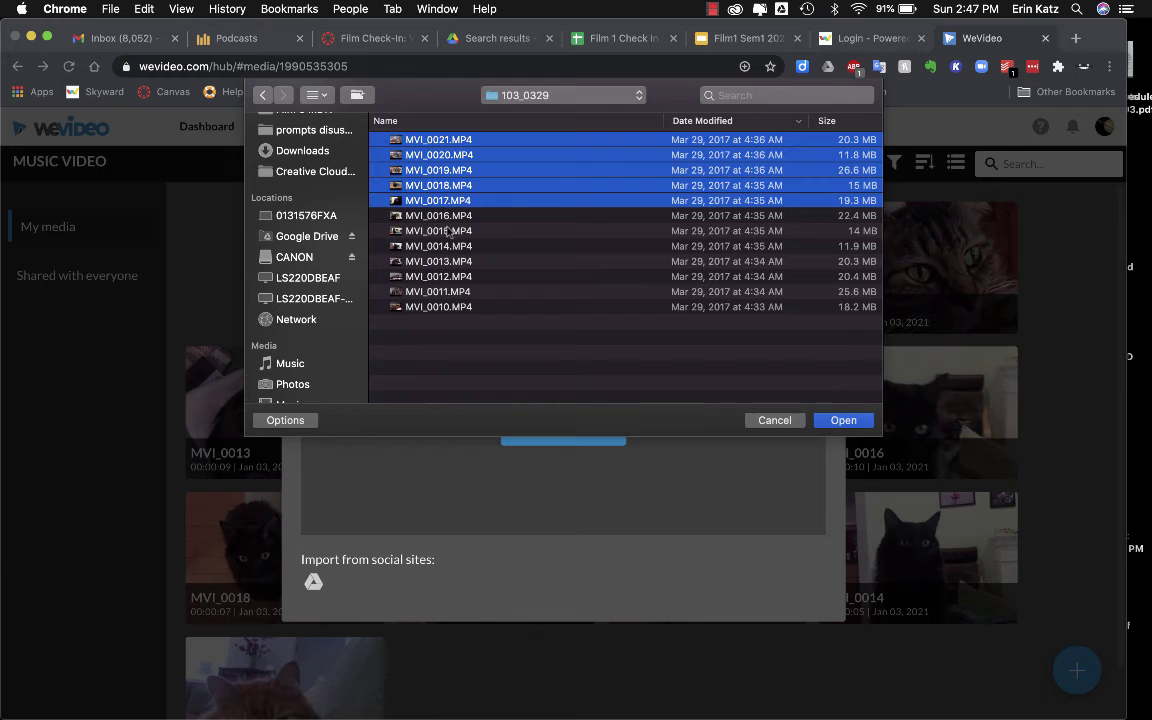
pyautogui.click(477, 373)
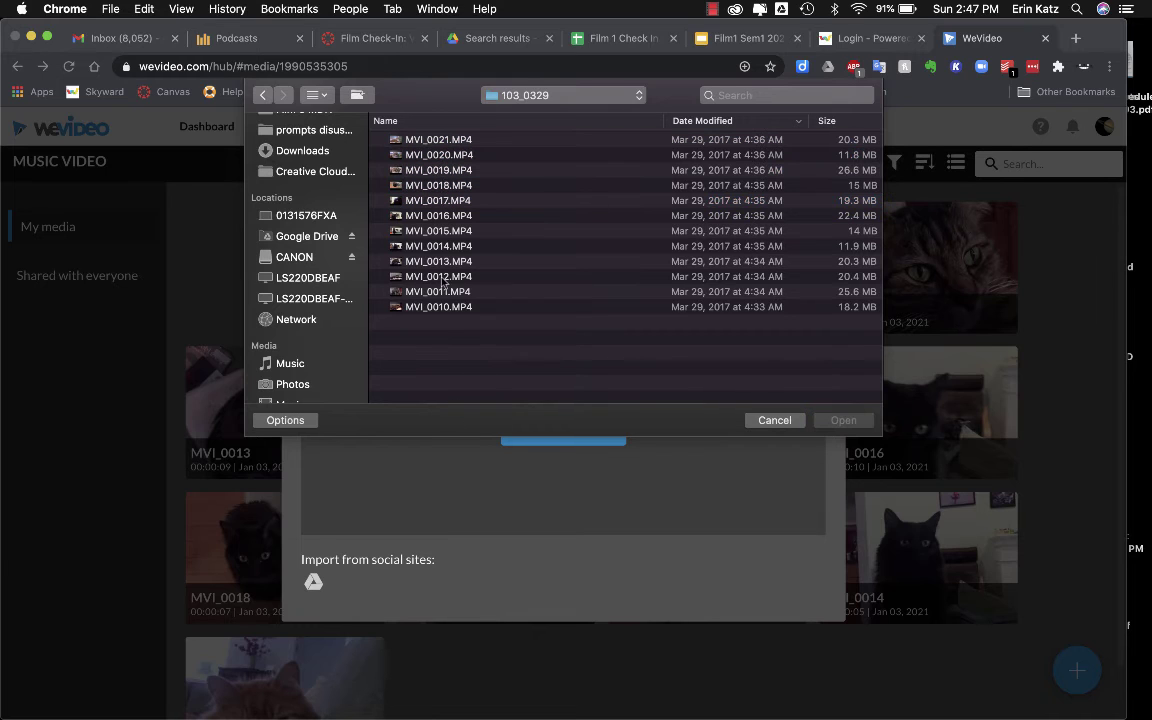
pyautogui.moveTo(378, 140); pyautogui.dragTo(352, 158)
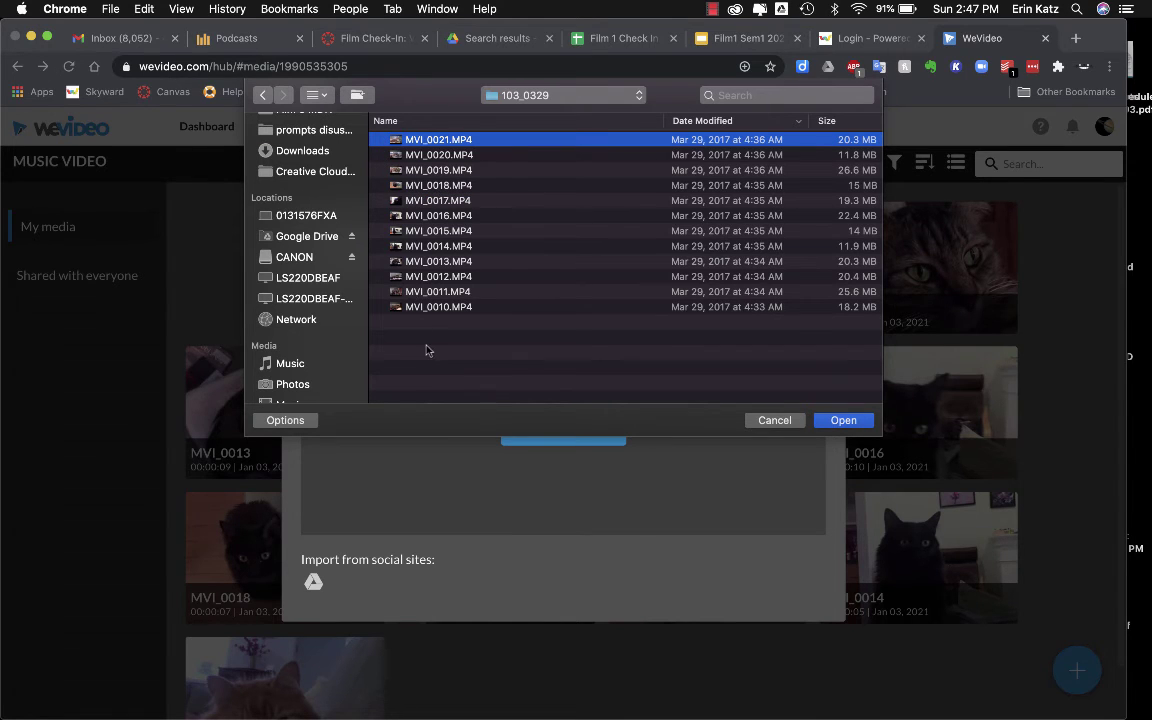
pyautogui.keyDown('shift'); pyautogui.click(411, 187); pyautogui.keyUp('shift')
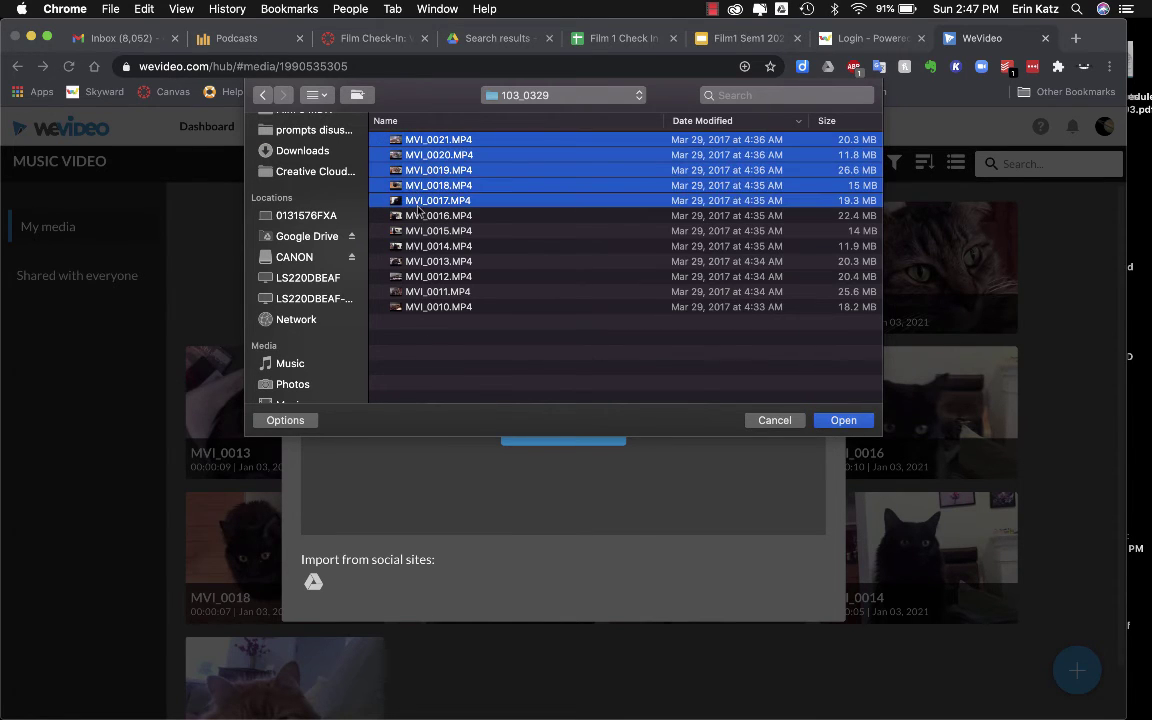
pyautogui.click(438, 333)
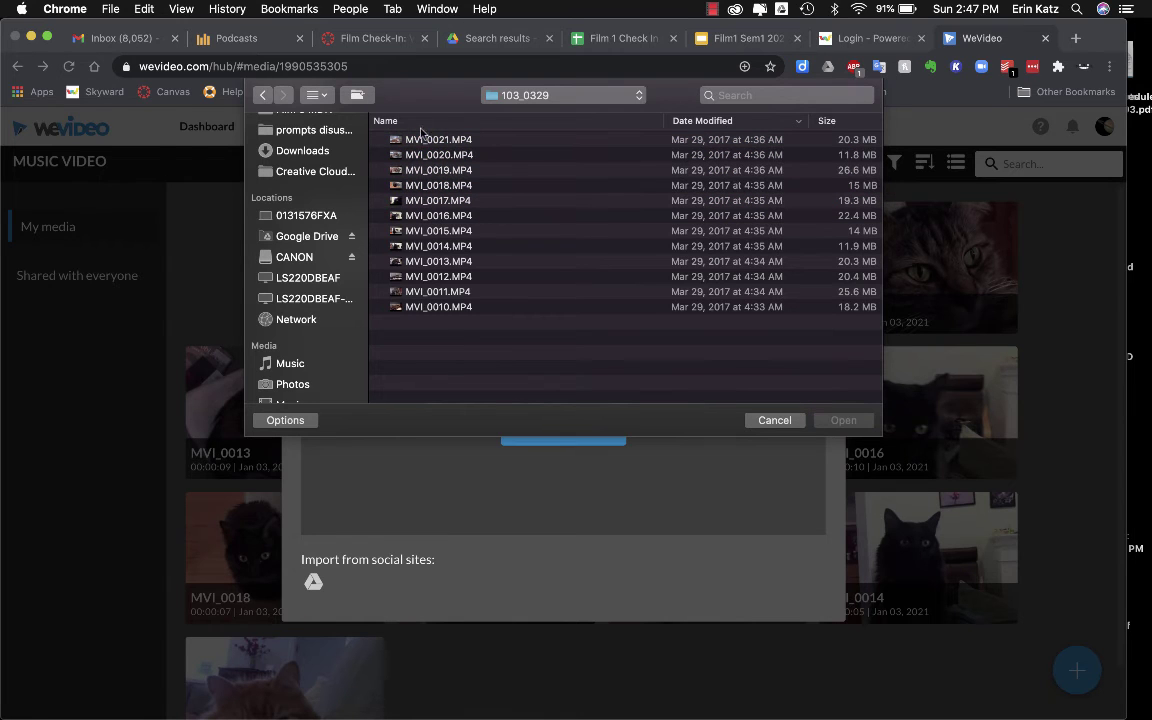
pyautogui.click(381, 136)
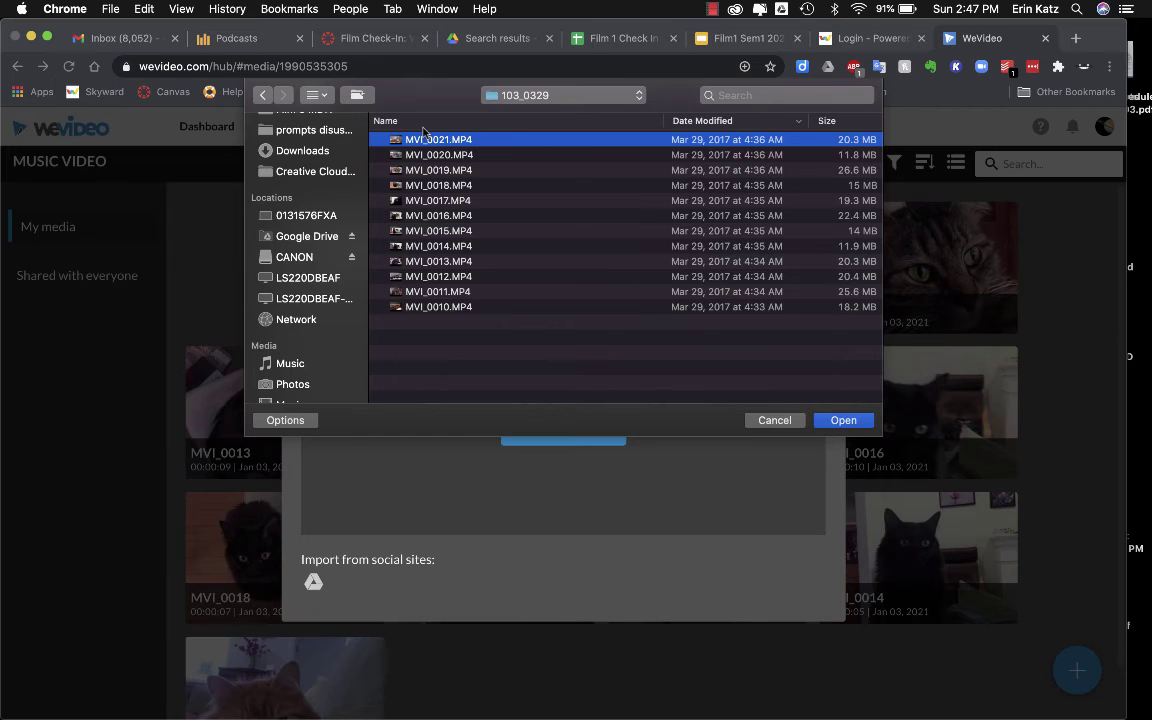
pyautogui.keyDown('shift'); pyautogui.click(425, 187); pyautogui.keyUp('shift')
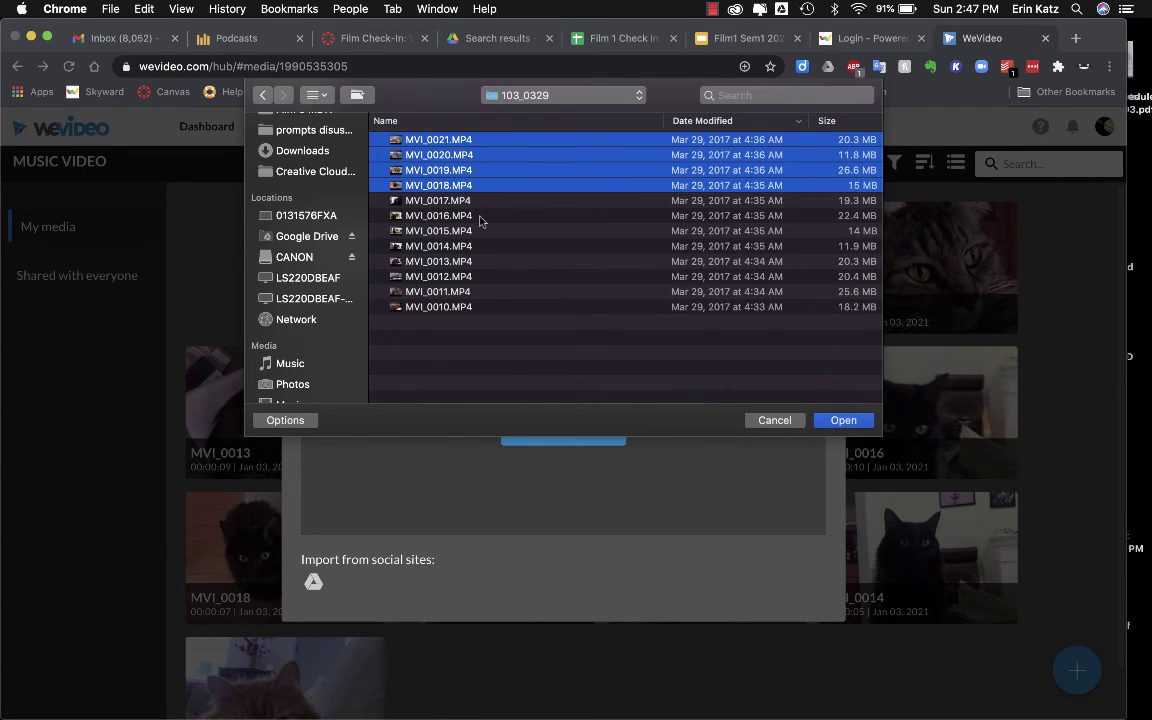
# Return to the DCIM folder and cancel the media import without adding any clips
pyautogui.click(262, 94)
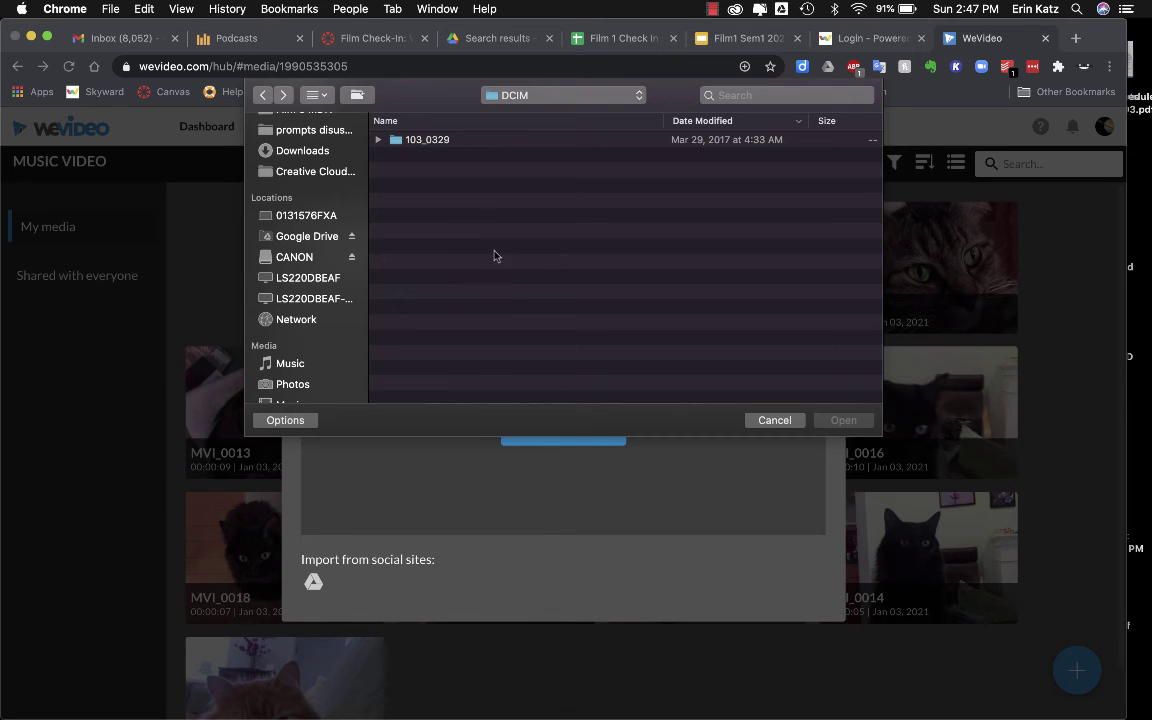
pyautogui.doubleClick(395, 142)
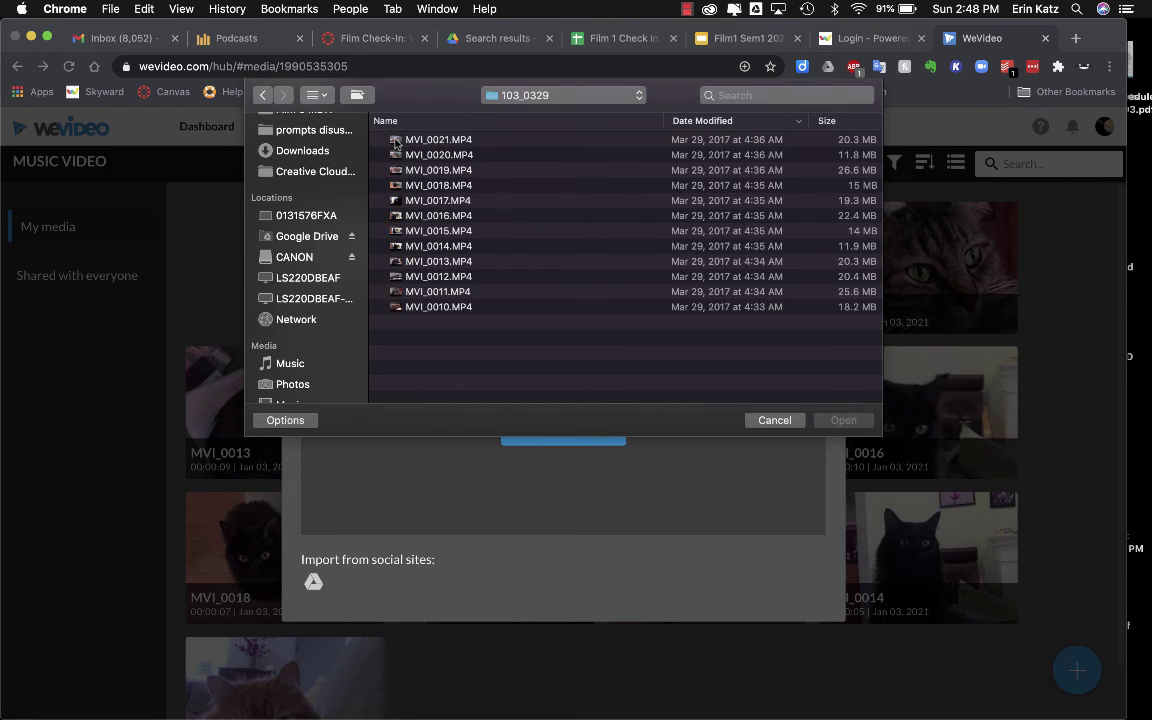
pyautogui.click(261, 94)
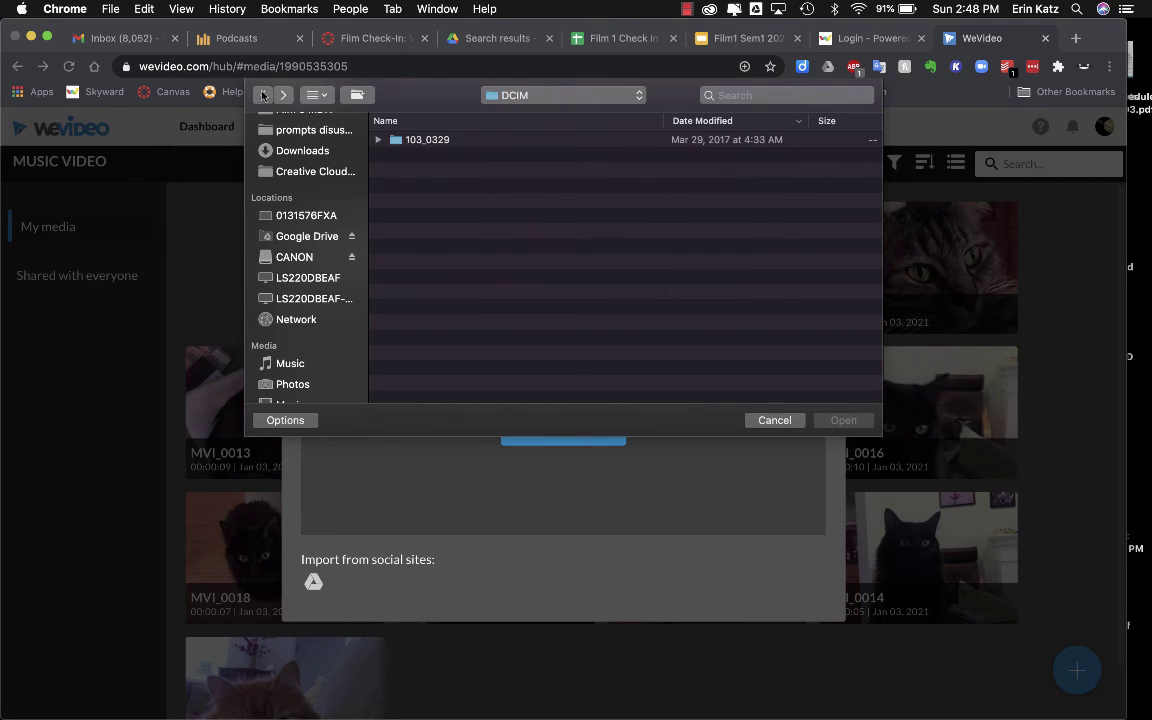
pyautogui.click(774, 419)
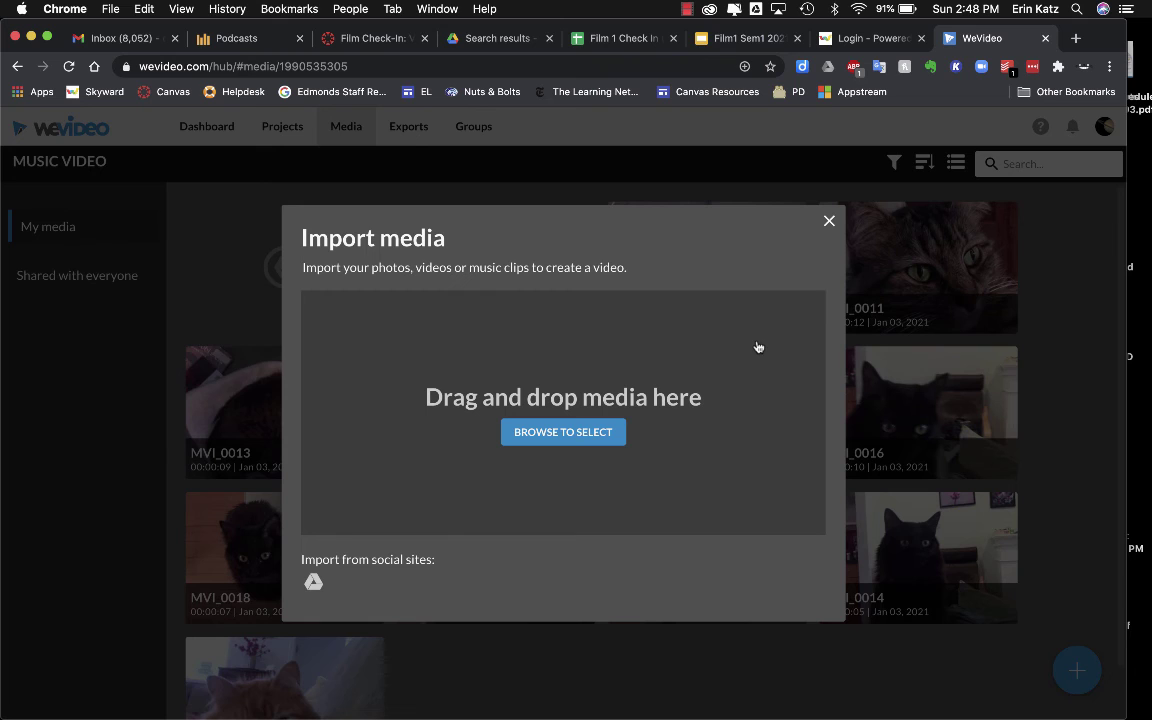
pyautogui.click(829, 222)
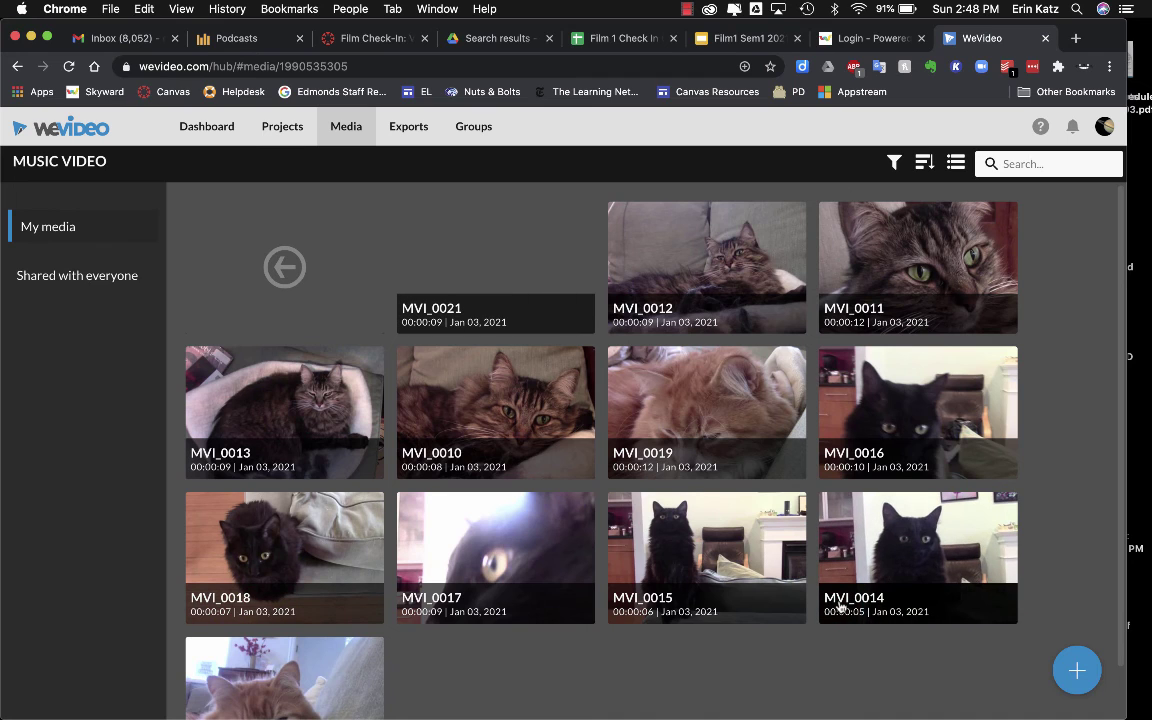
# Rename the MVI_0012 clip in the "music video" folder as "TS Momo"
pyautogui.scroll(-2, 840, 620)
pyautogui.scroll(1, 840, 607)
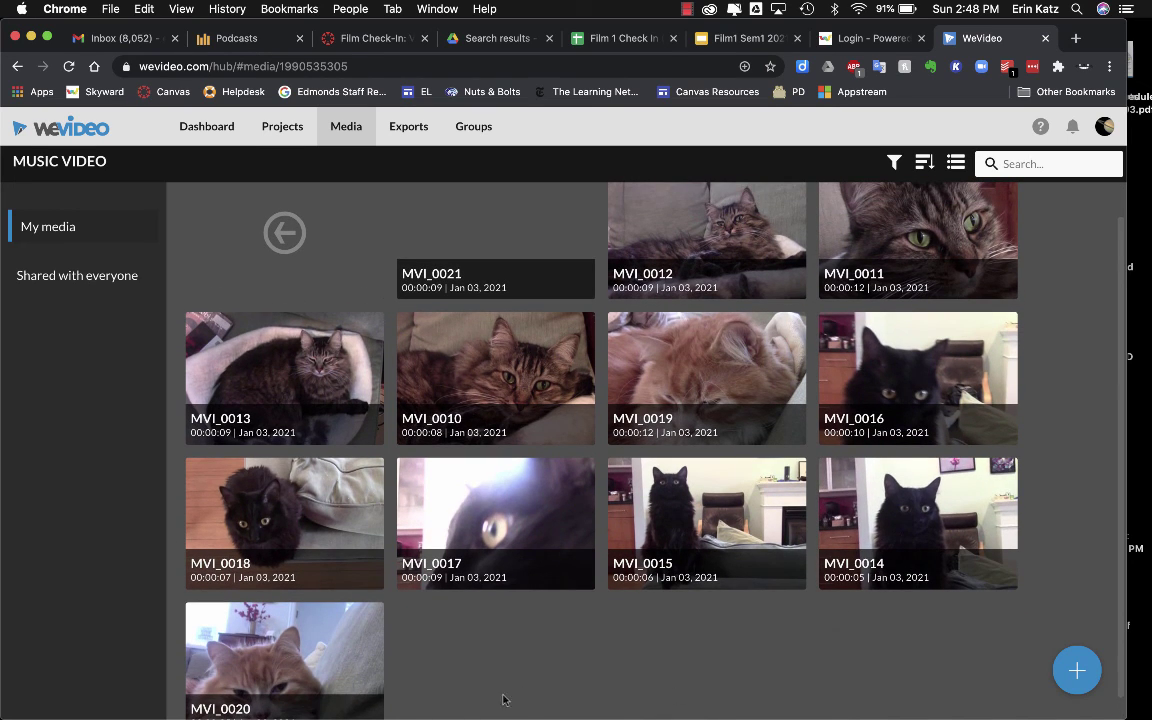
pyautogui.rightClick(695, 238)
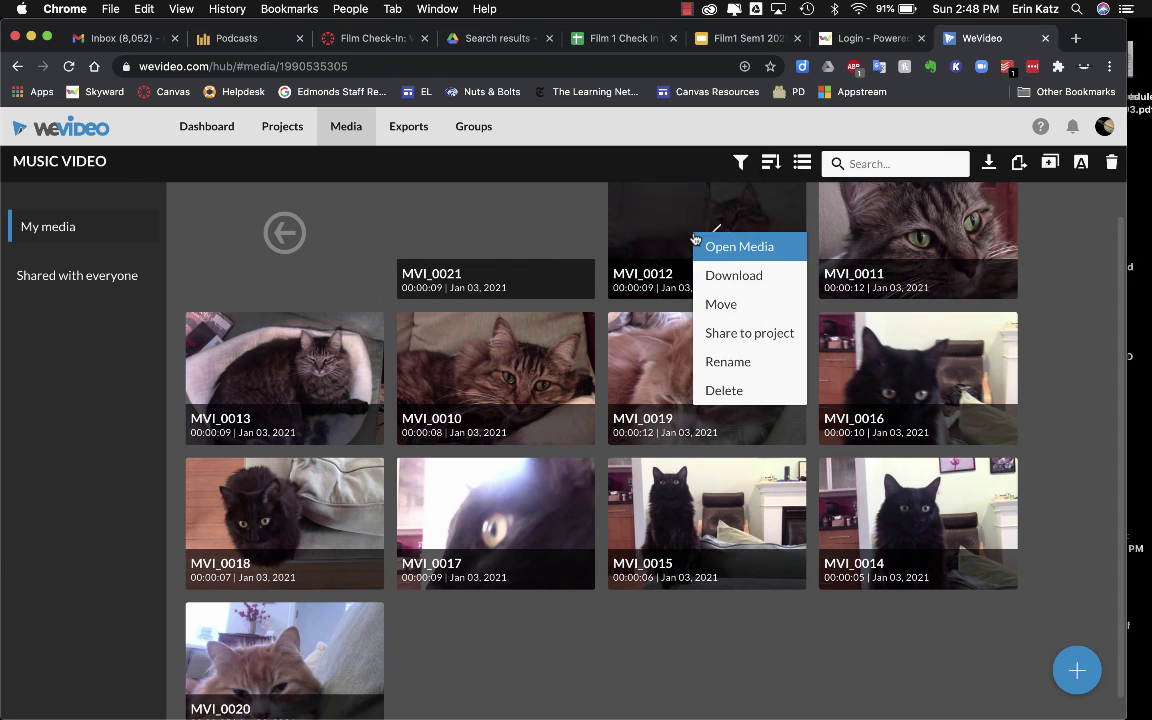
pyautogui.click(727, 363)
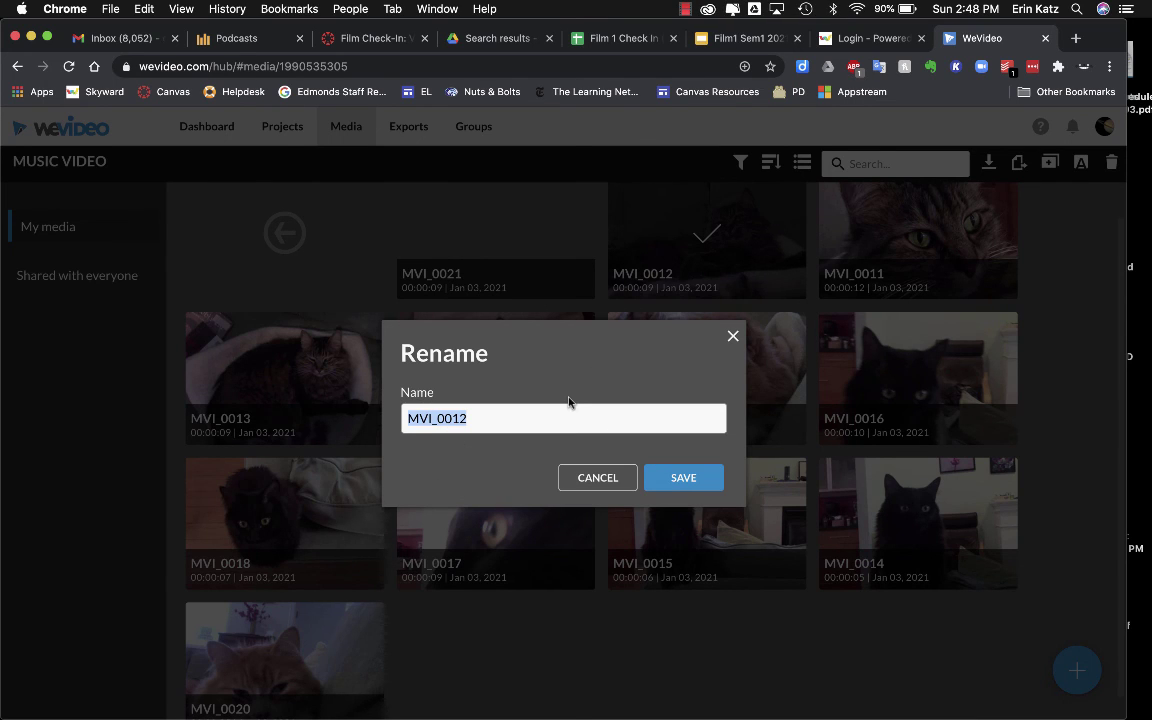
pyautogui.write('TS')
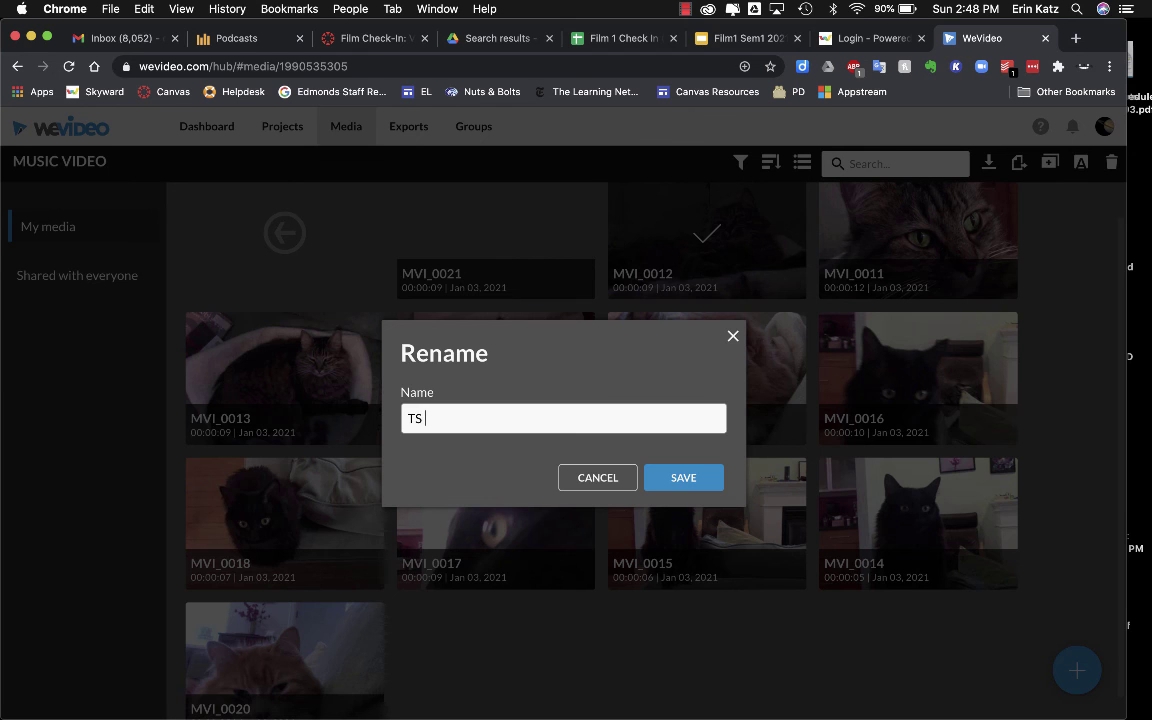
pyautogui.write(' Momo')
pyautogui.click(683, 478)
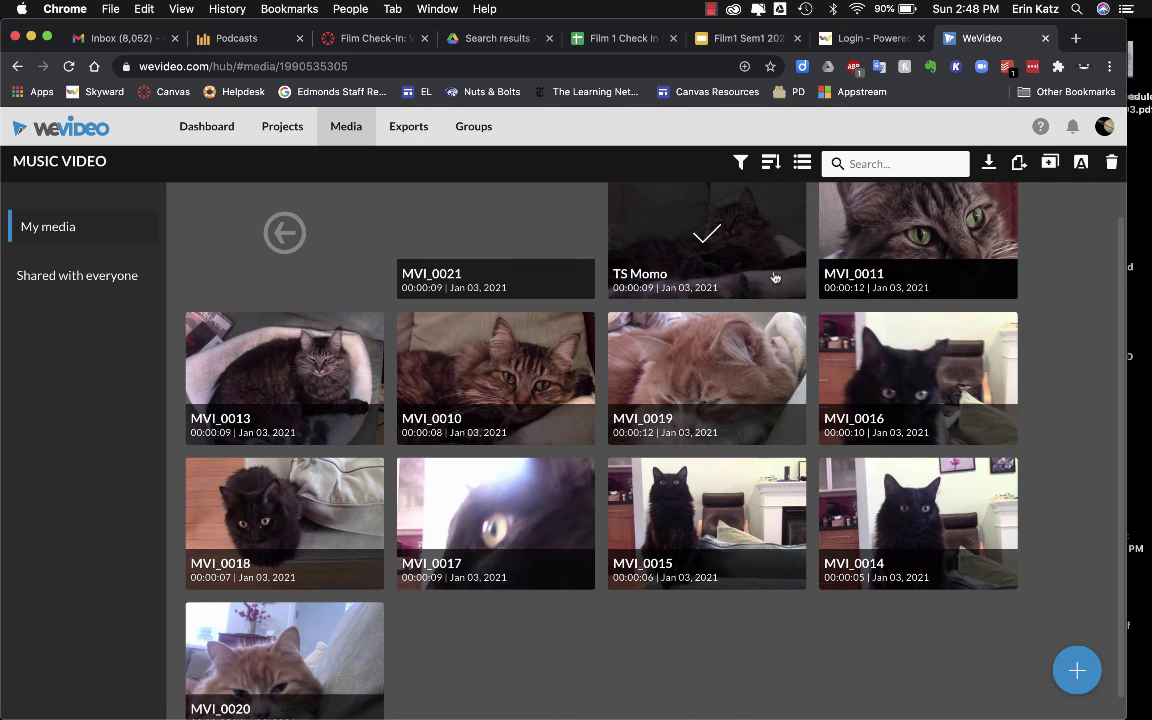
# Rename the MVI_0011 clip as "ETS Momo"
pyautogui.rightClick(885, 278)
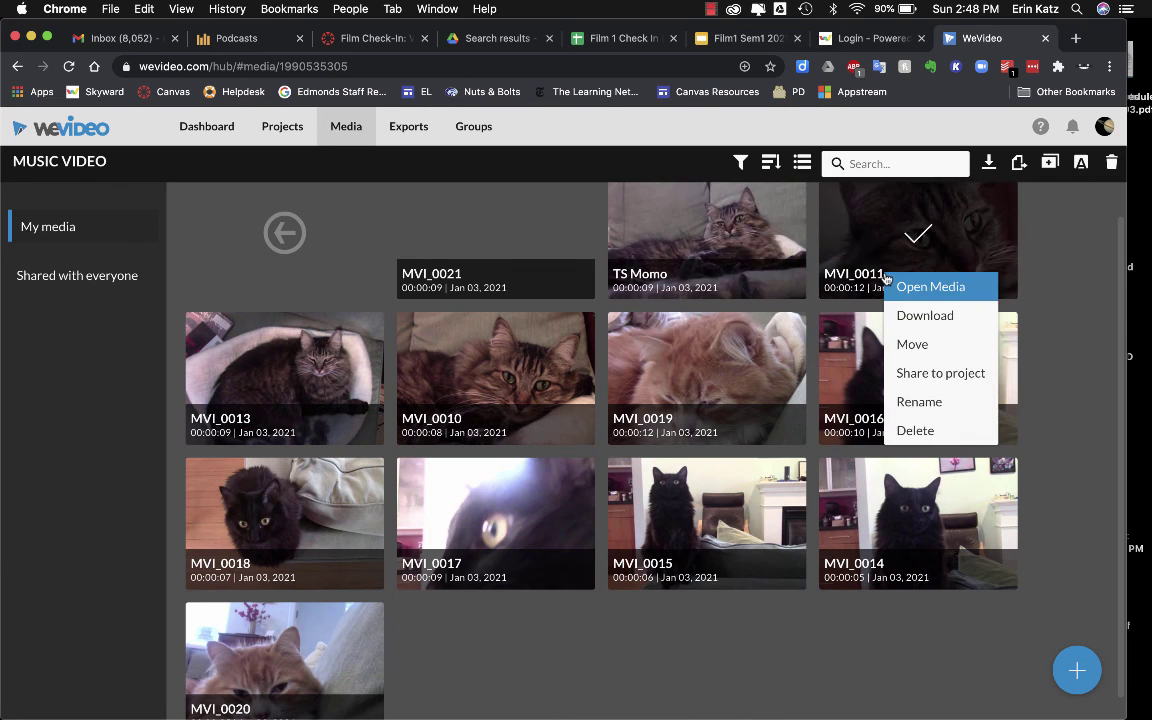
pyautogui.click(949, 401)
pyautogui.write('ET')
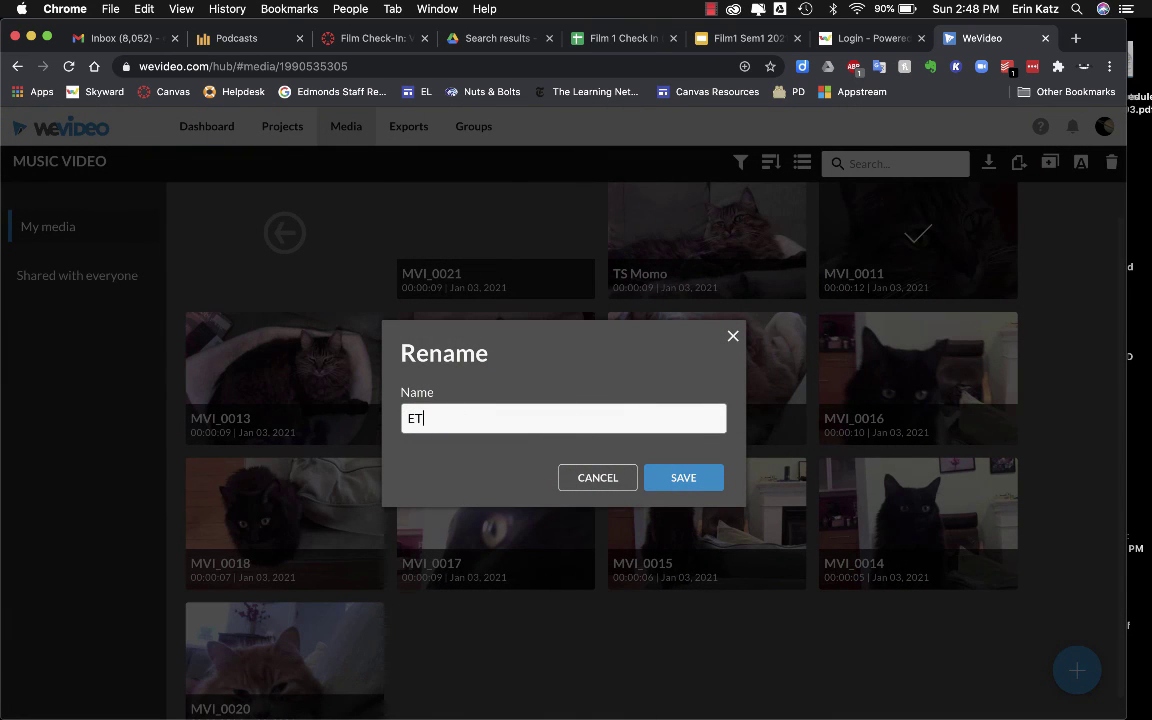
pyautogui.write('S m')
pyautogui.press('BackSpace')
pyautogui.write('Momo')
pyautogui.click(692, 478)
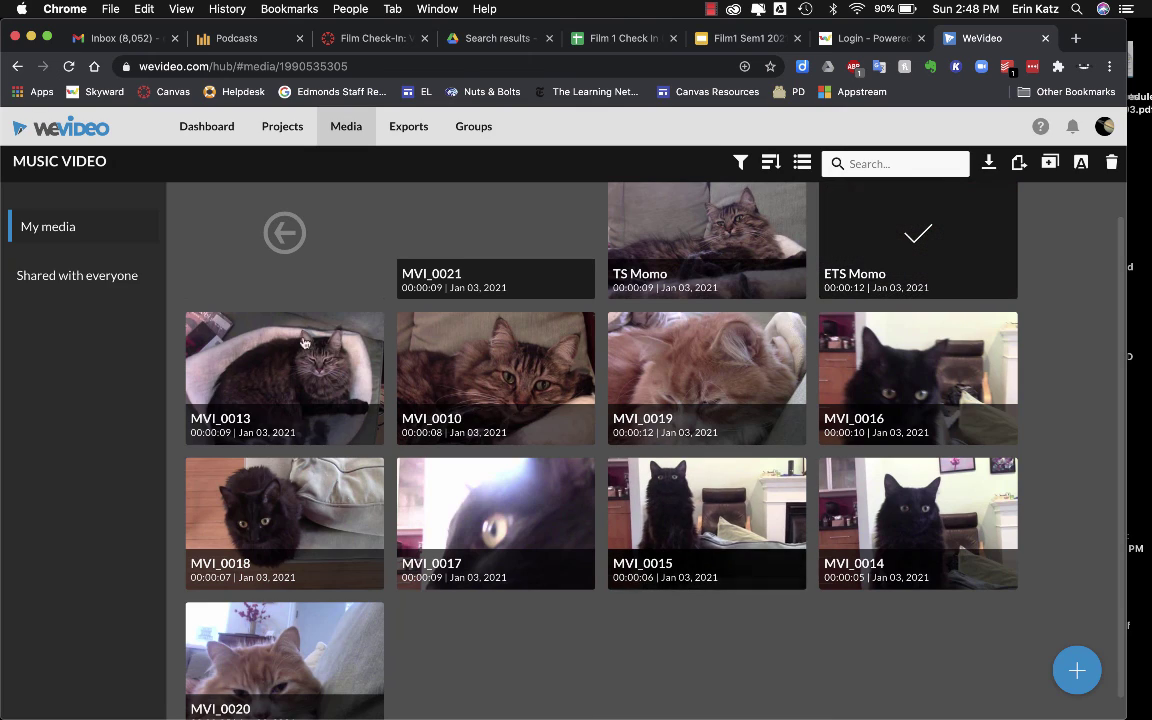